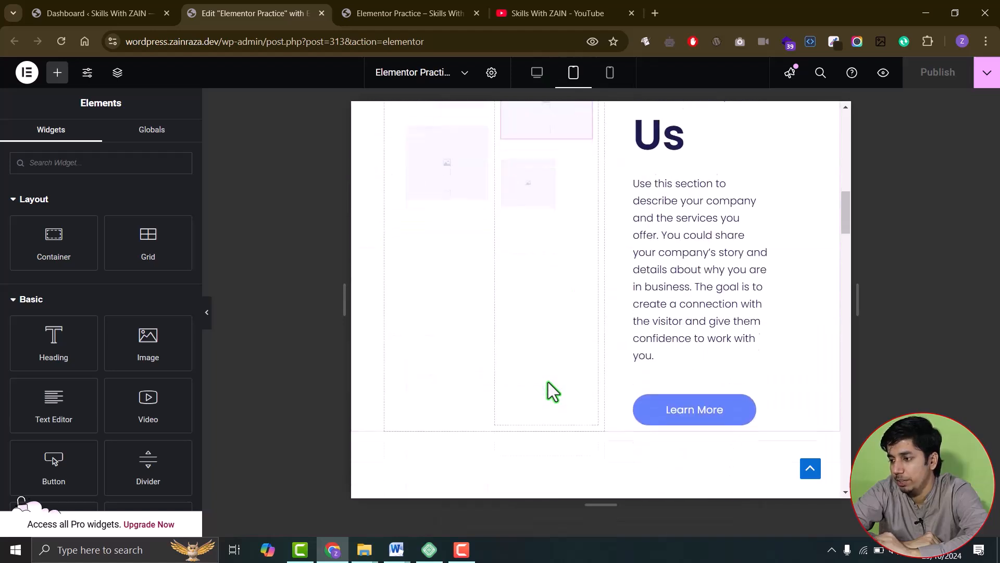
- Return to the headline section of the page and switch the preview to desktop view
scroll(553, 392, up, 10)
scroll(553, 392, up, 3)
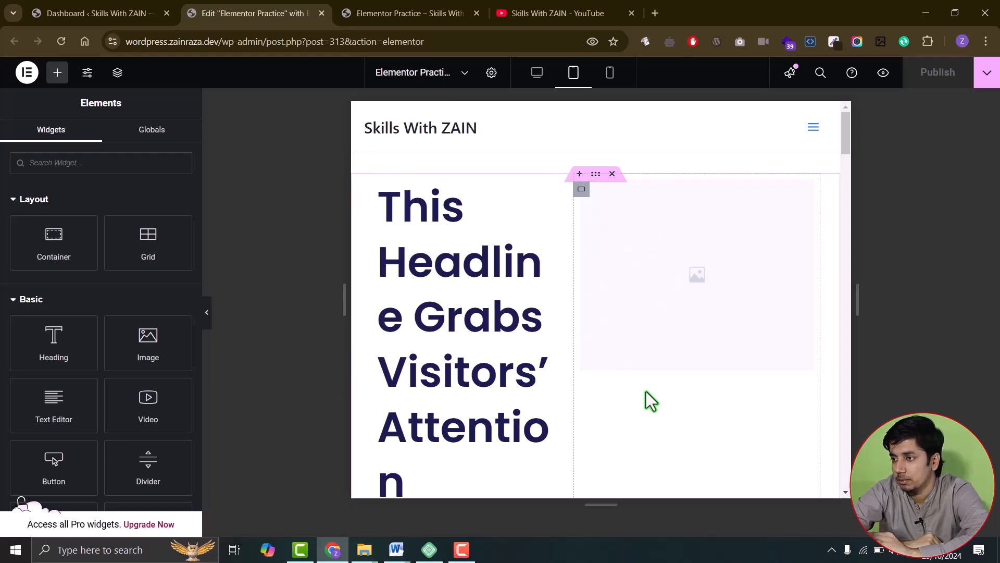
click(535, 83)
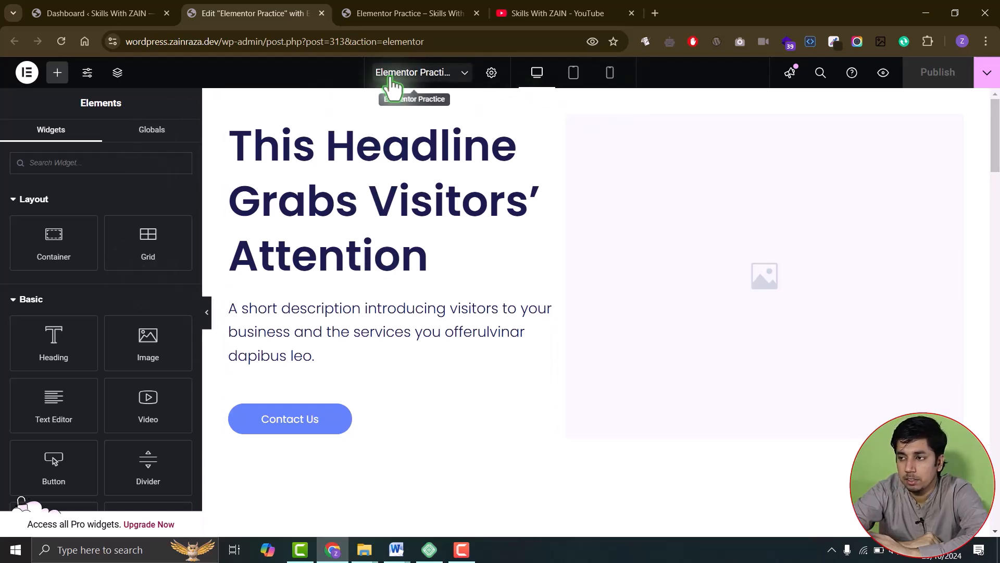
- Switch to the WordPress dashboard and open the Features section of Elementor's settings, down to the stable features
click(114, 14)
mouse_move(54, 277)
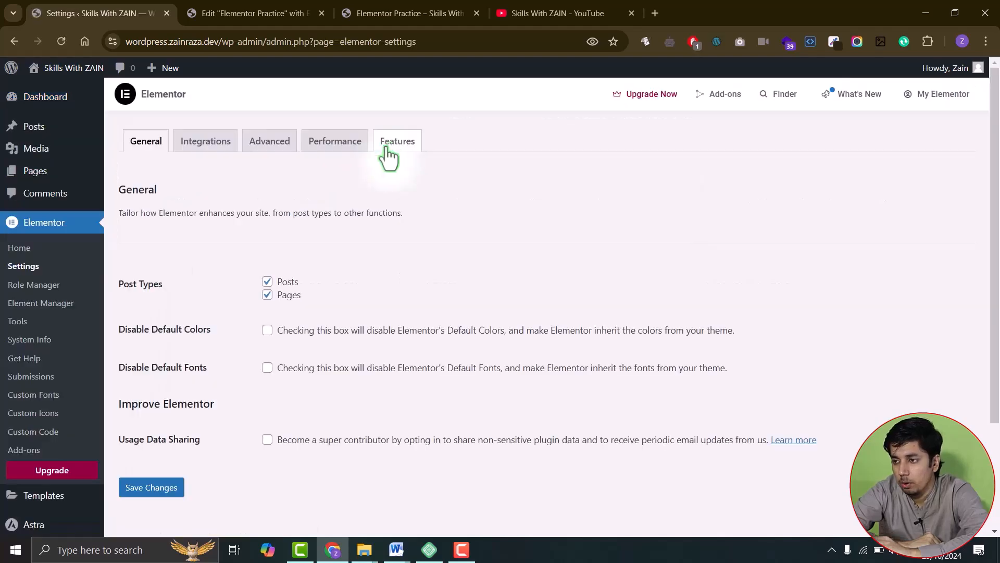
click(392, 151)
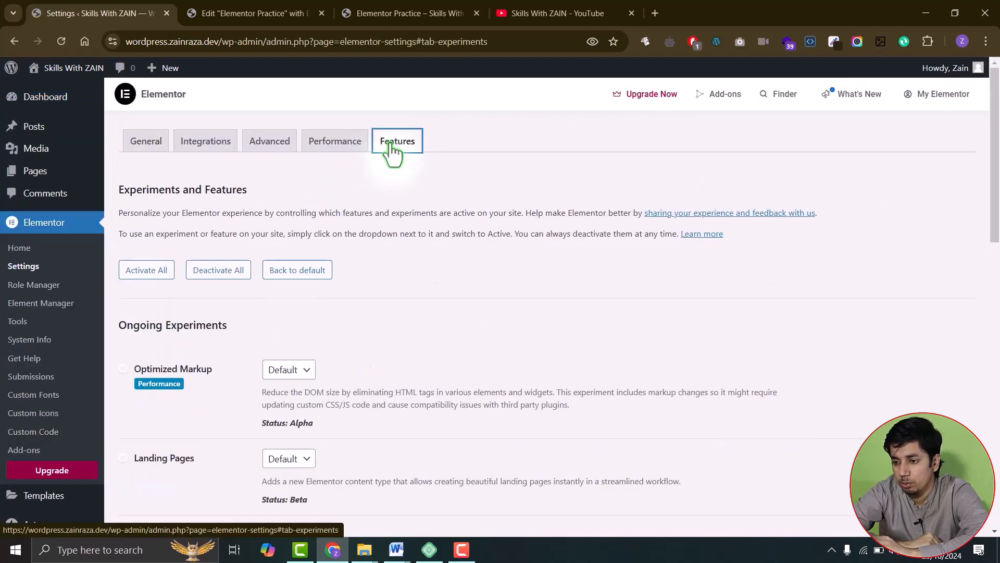
scroll(229, 365, down, 5)
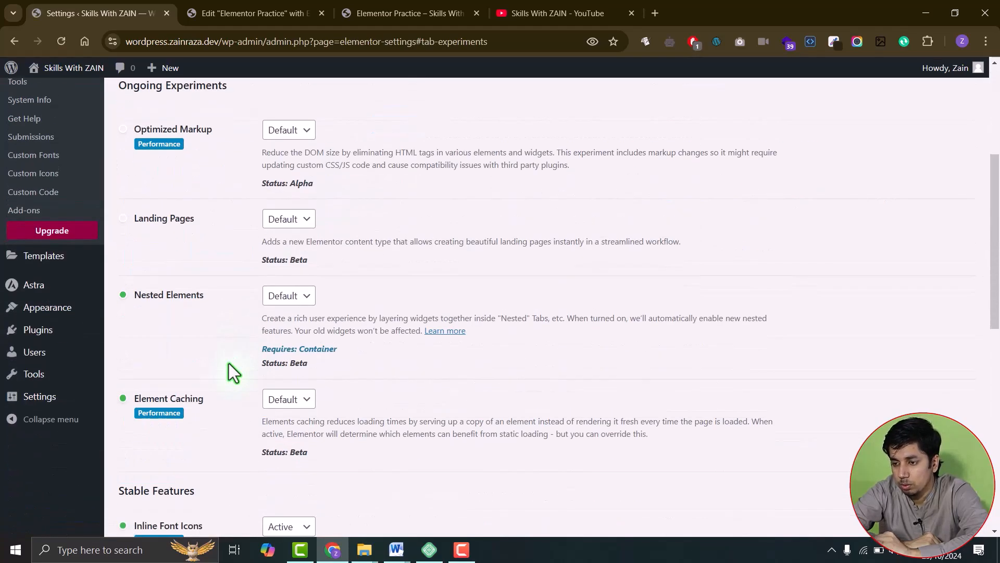
scroll(229, 365, down, 5)
scroll(228, 363, down, 4)
- Set the Editor Top Bar feature to Inactive, save the settings, and reload the Elementor Practice page editor
triple_click(160, 410)
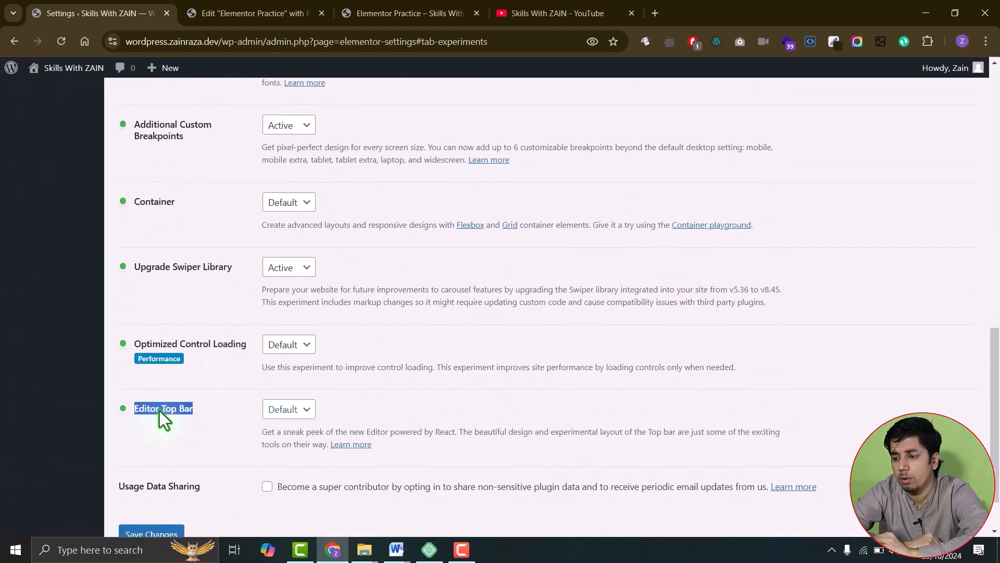
click(277, 411)
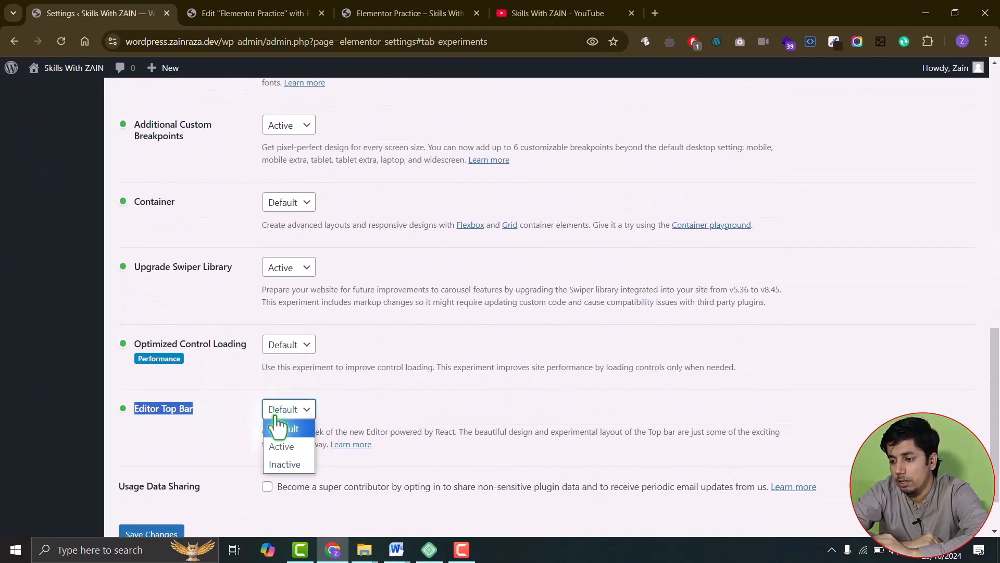
click(292, 465)
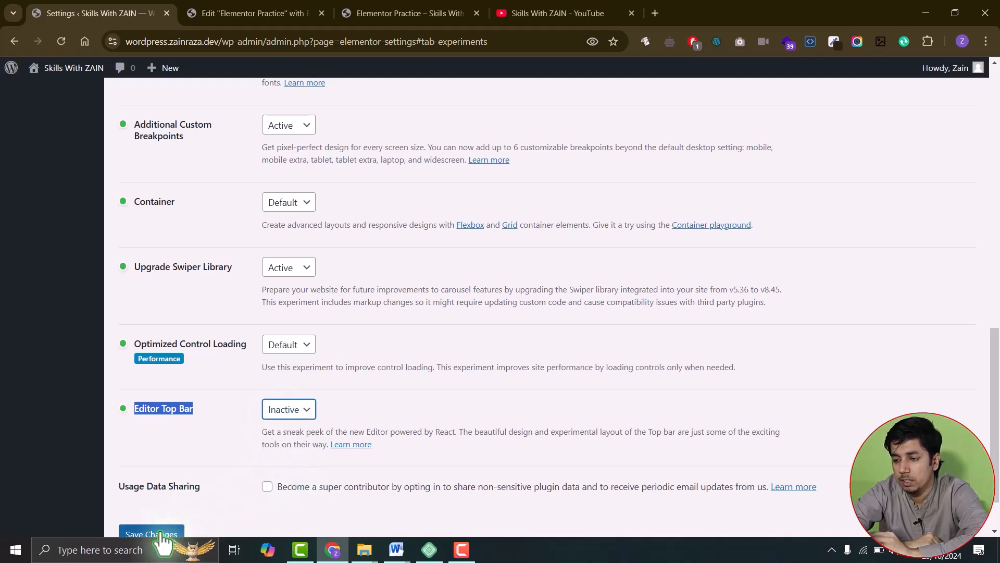
click(277, 14)
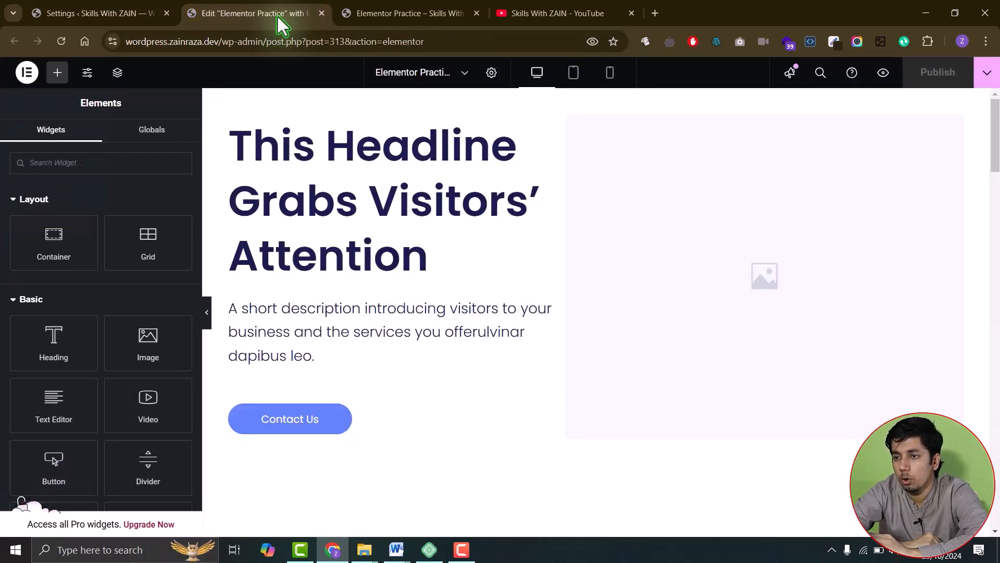
click(62, 43)
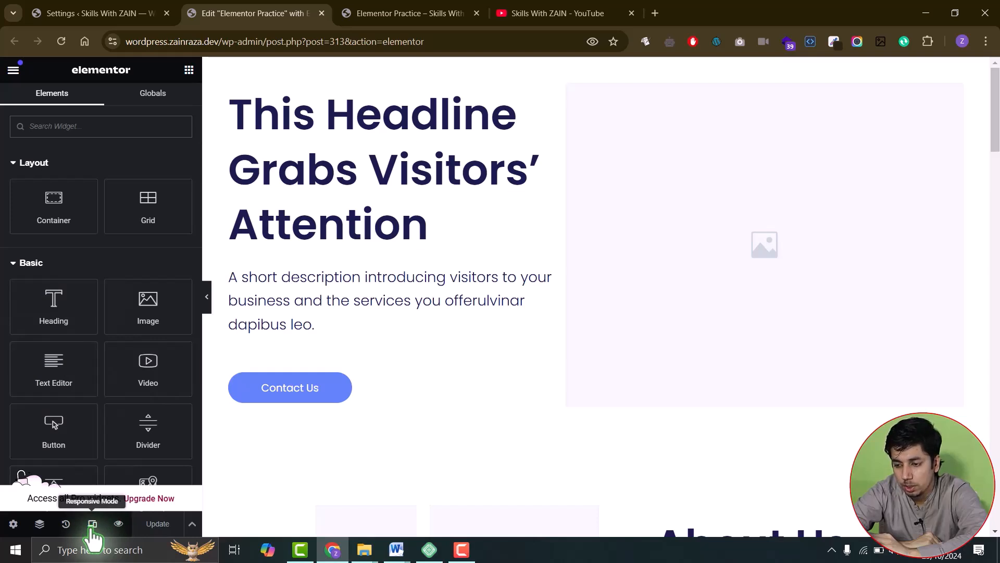
- Turn on Responsive Mode and preview the page in mobile, tablet portrait and desktop views
click(92, 525)
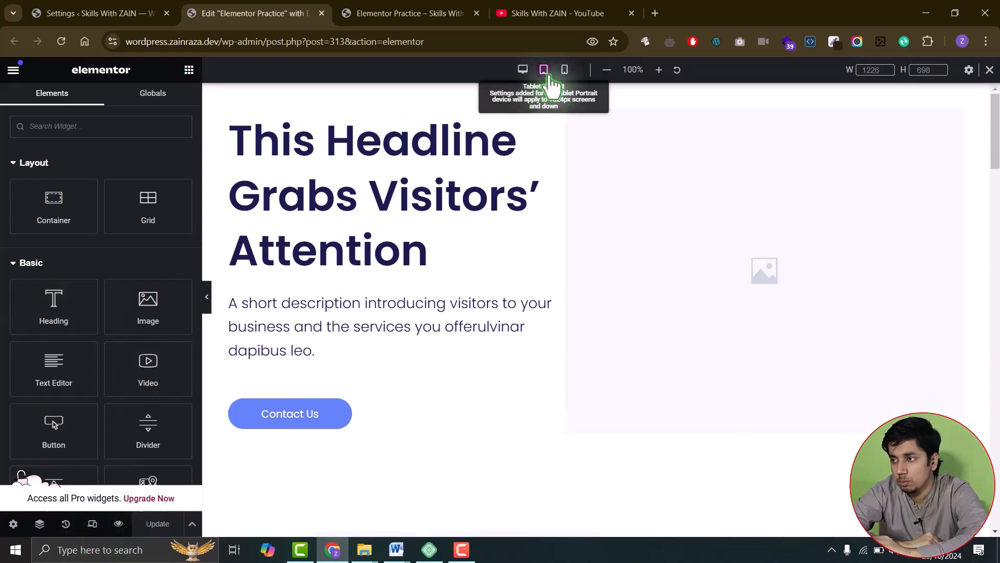
click(563, 71)
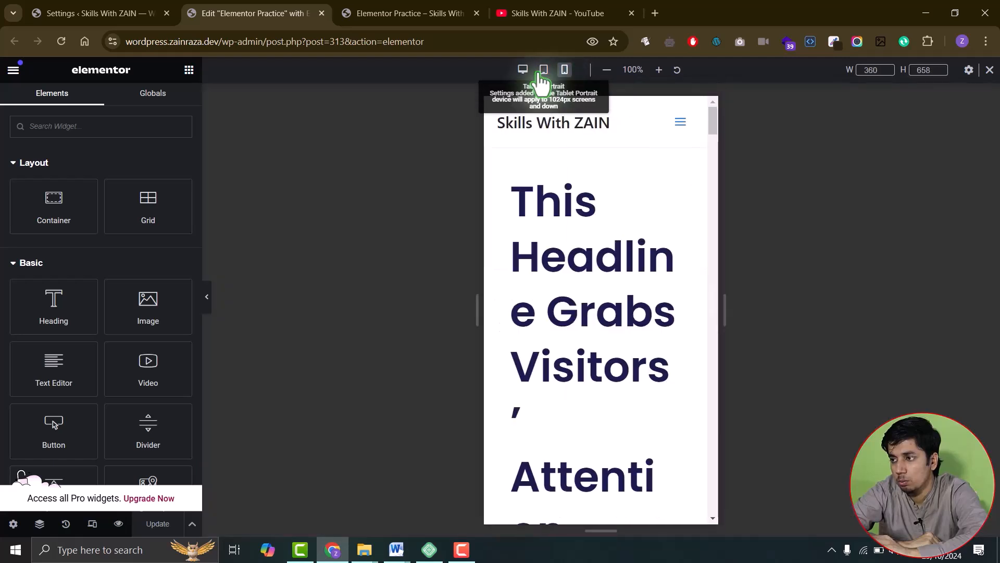
click(543, 71)
click(524, 71)
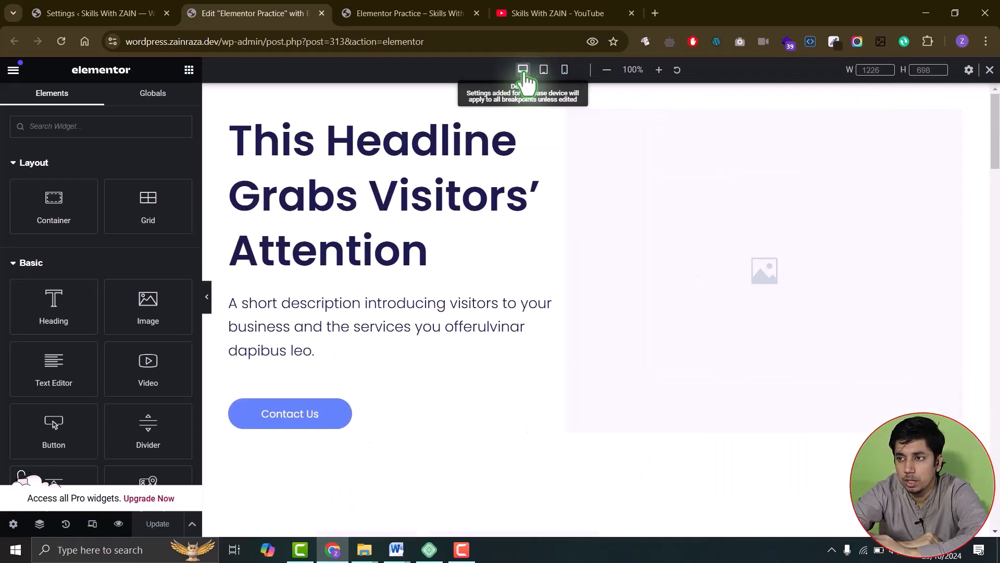
- Set the Editor Top Bar feature to Active in Elementor's settings, save the changes, and reload the page editor
click(107, 13)
scroll(237, 448, down, 8)
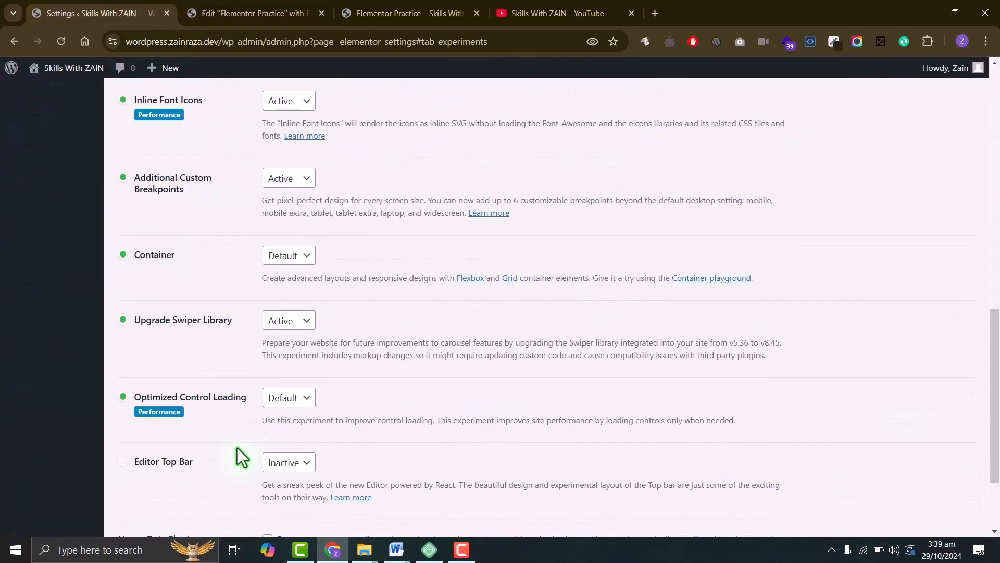
scroll(236, 448, down, 1)
click(301, 440)
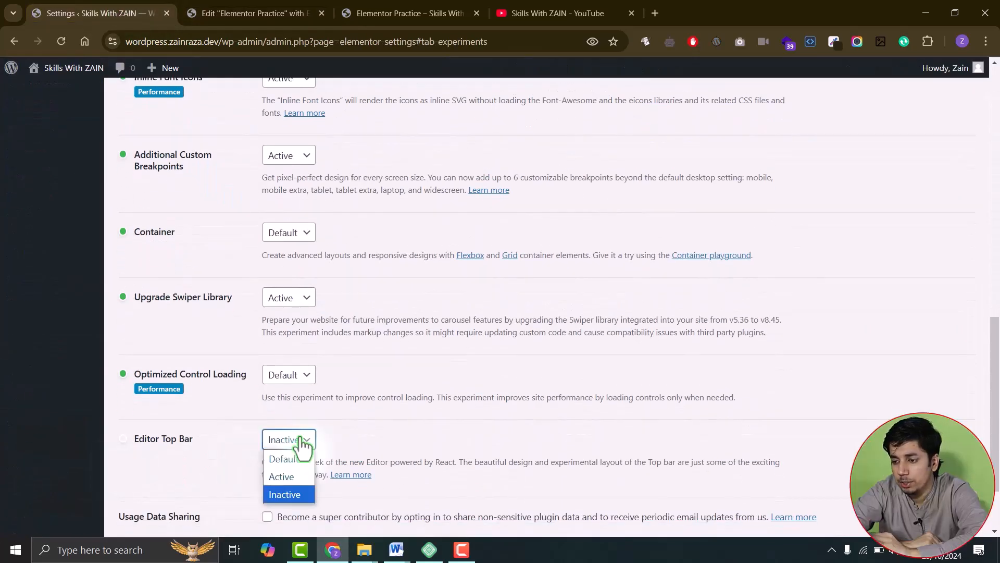
click(288, 476)
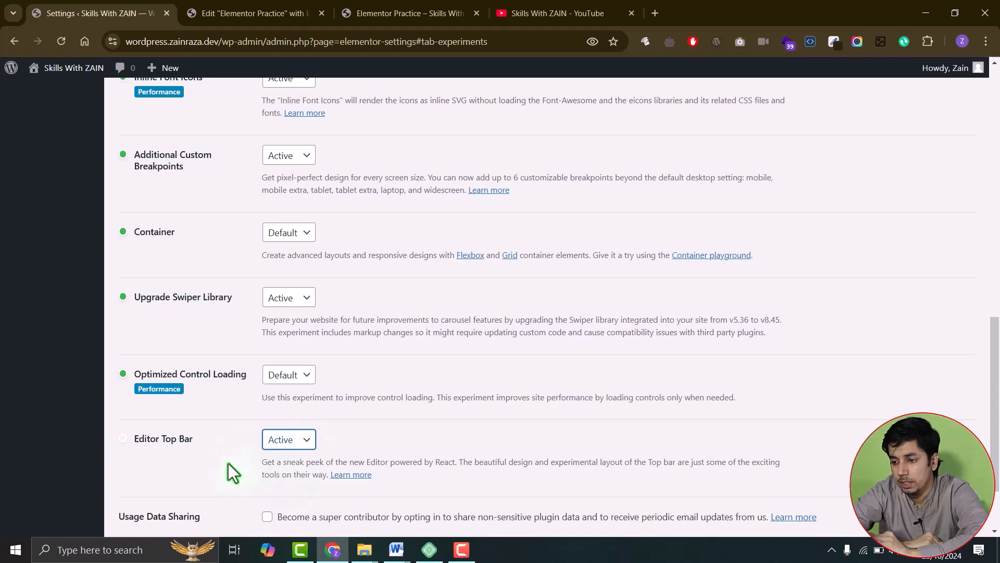
scroll(228, 464, down, 2)
click(151, 470)
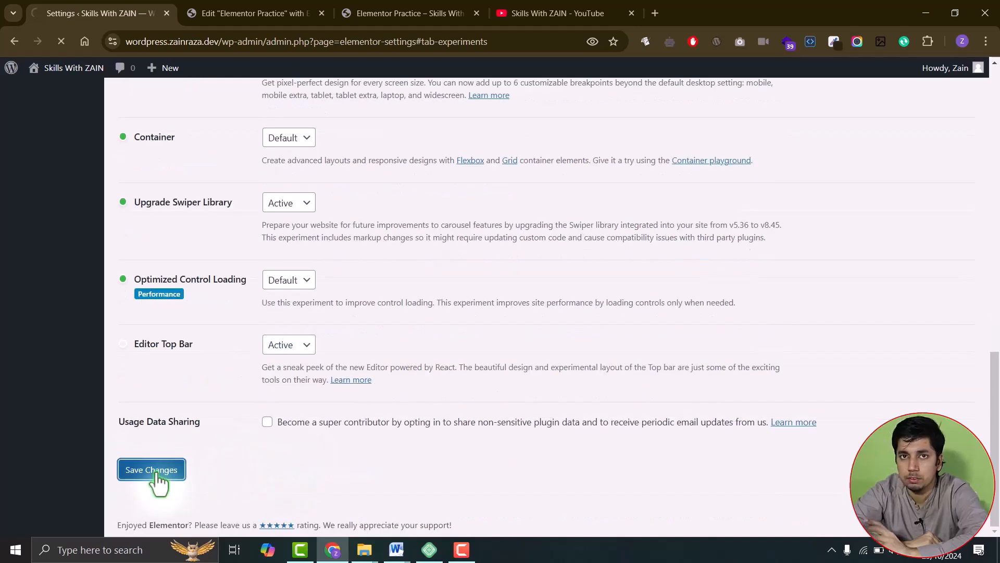
click(253, 9)
click(61, 41)
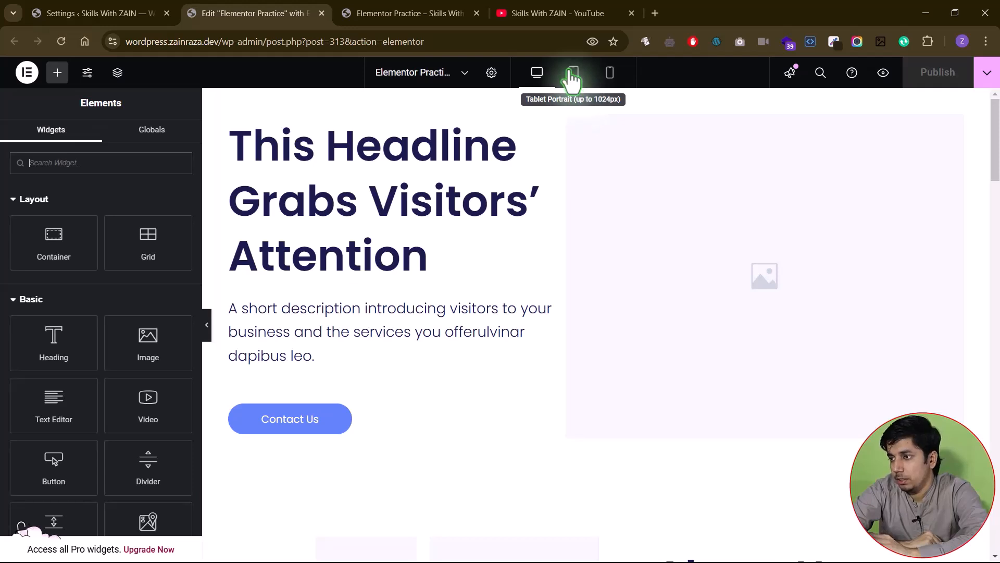
- Examine the page's tablet portrait layout from the headline down to the services section
click(572, 75)
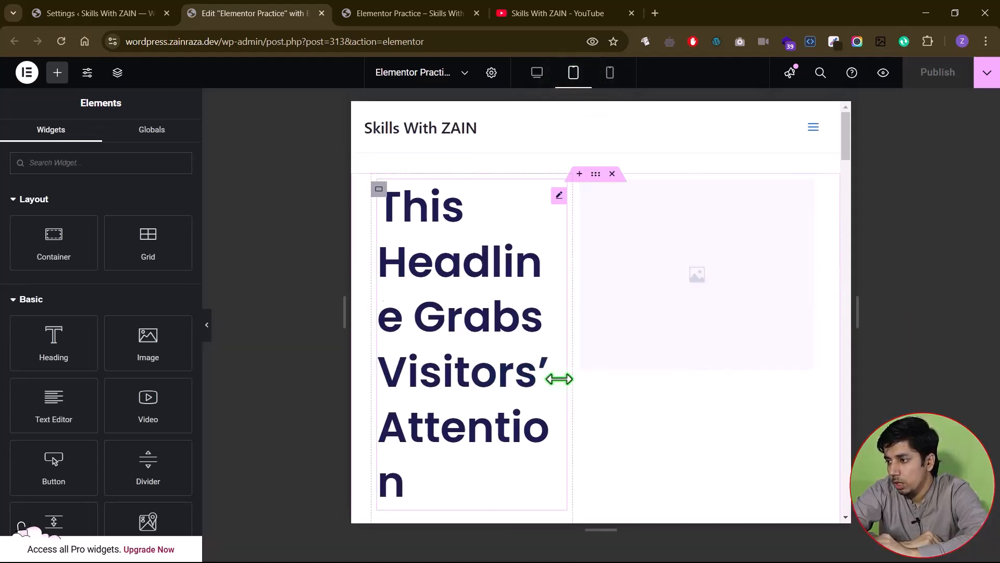
scroll(559, 379, down, 8)
scroll(559, 378, down, 1)
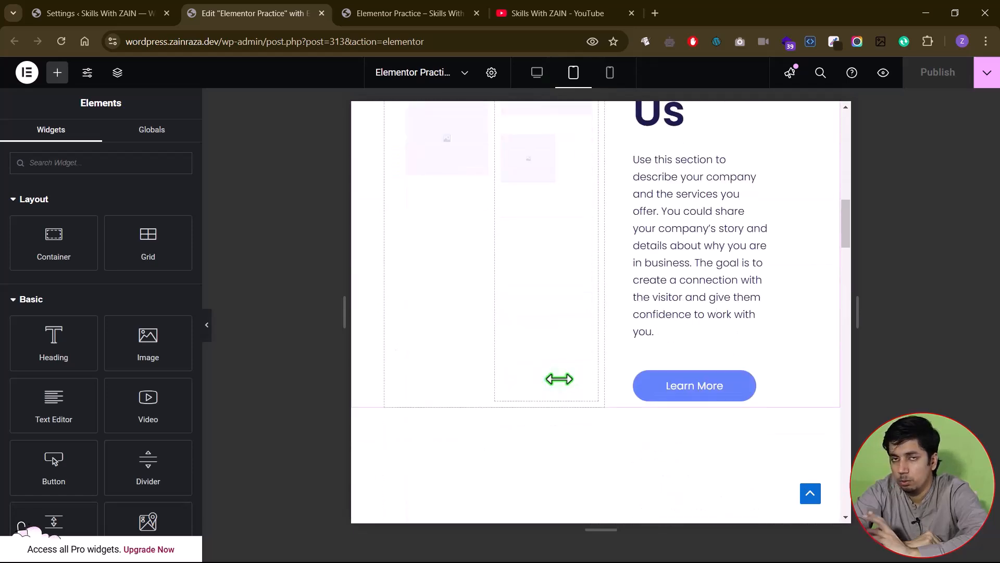
scroll(559, 379, down, 15)
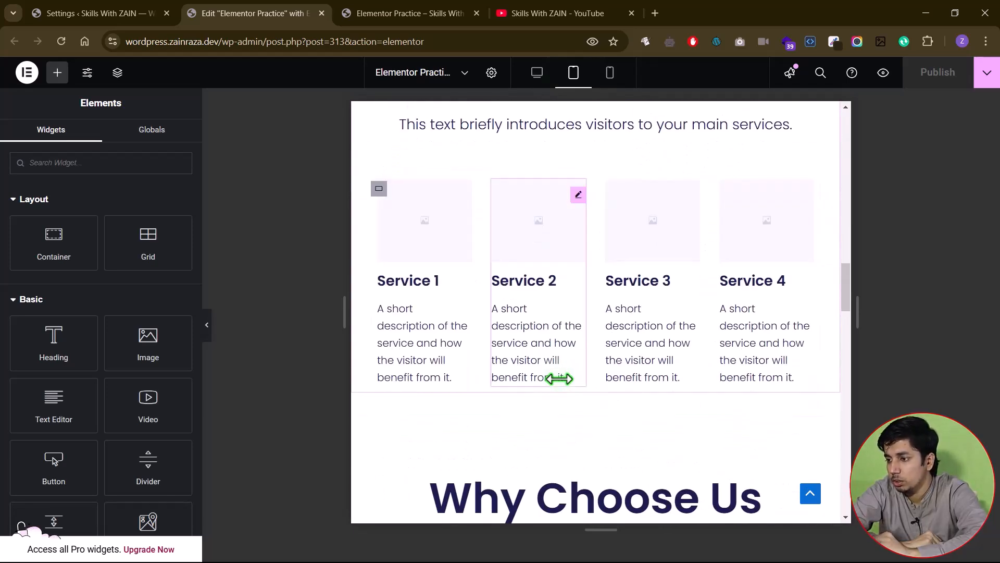
- Examine the page's mobile layout down through the service items and return to the main headline
click(610, 82)
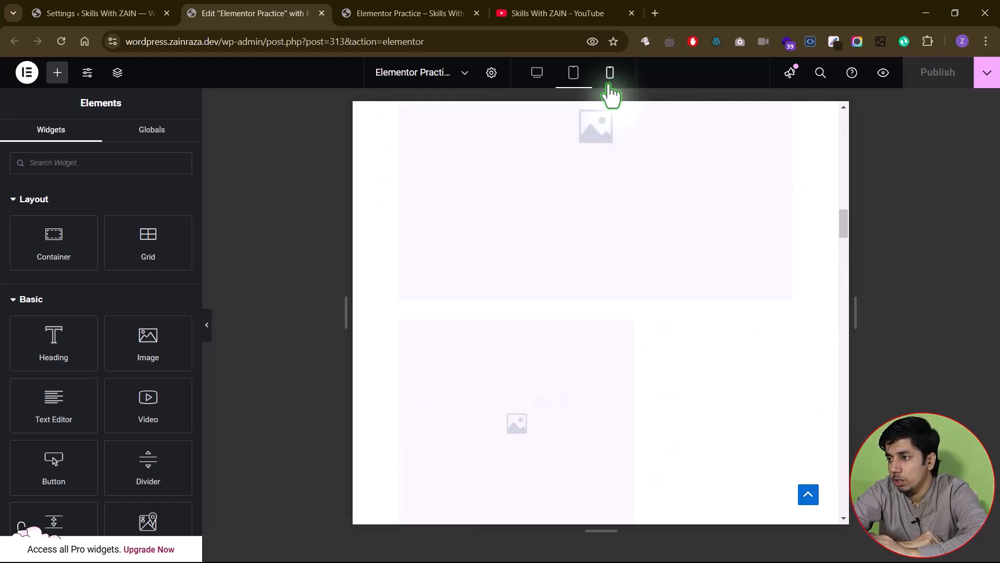
scroll(545, 287, down, 10)
scroll(545, 289, down, 4)
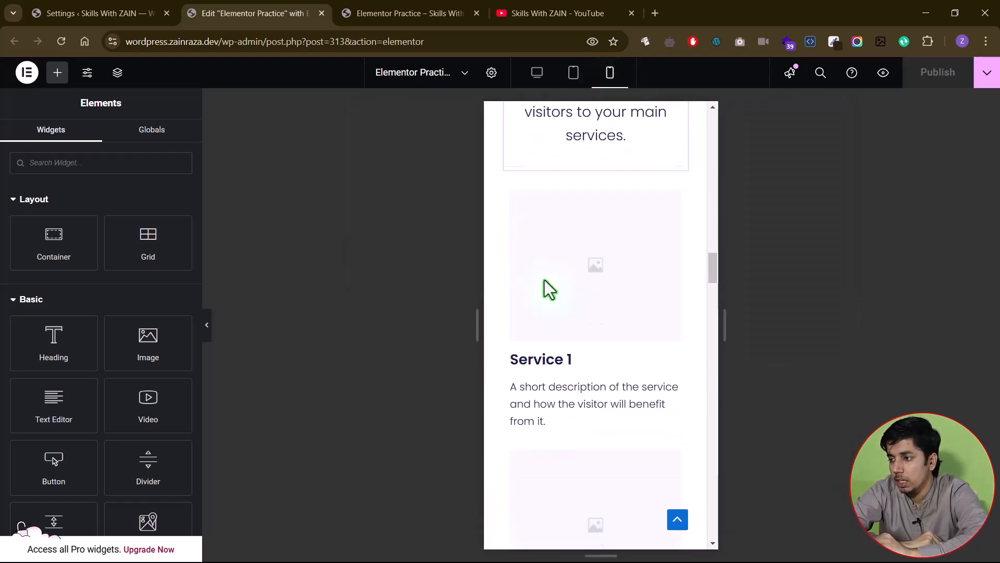
scroll(548, 289, down, 8)
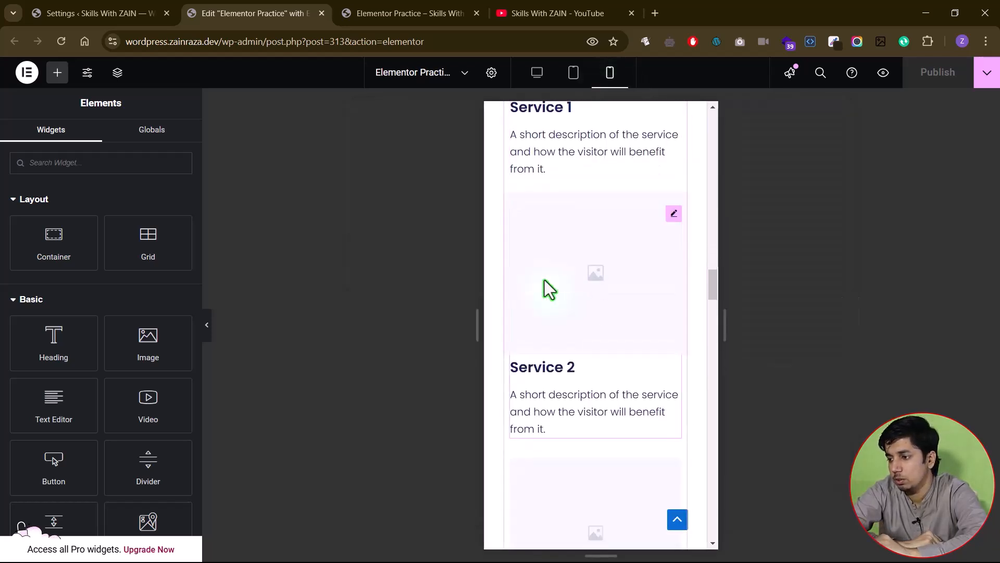
scroll(548, 289, up, 12)
scroll(544, 289, up, 6)
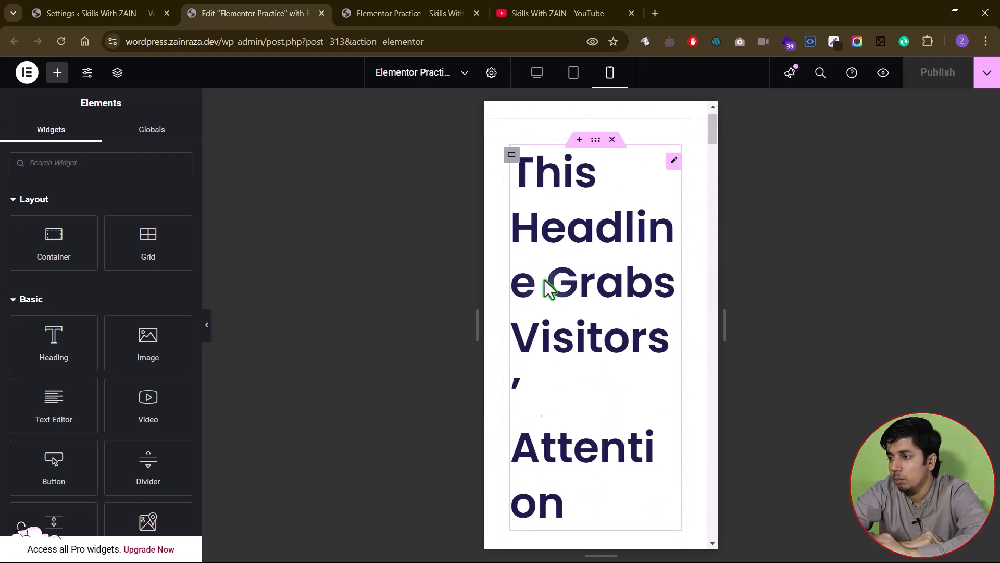
- Open the main headline's heading settings in tablet portrait view and review the rest of its section
click(573, 75)
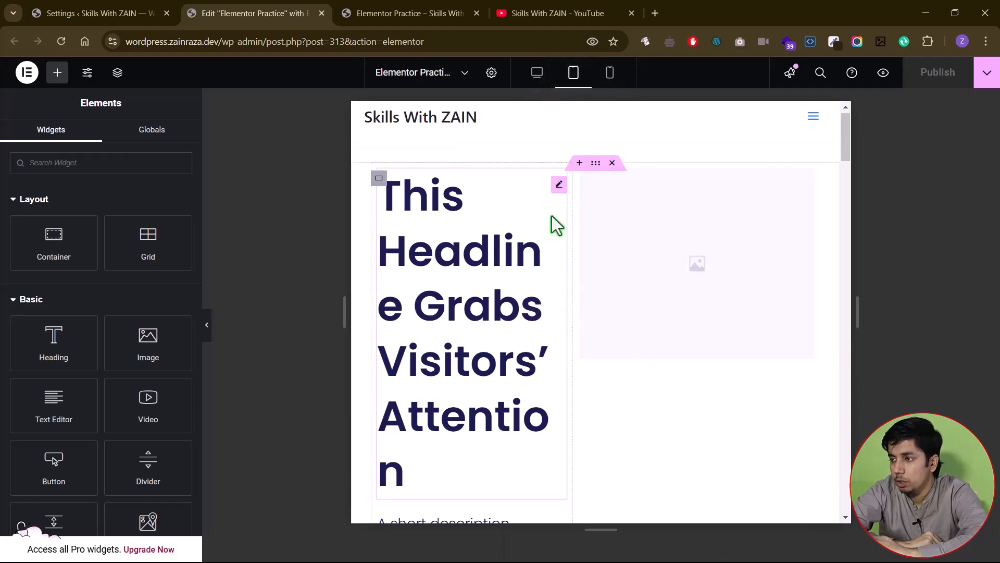
scroll(438, 341, down, 1)
scroll(440, 342, up, 1)
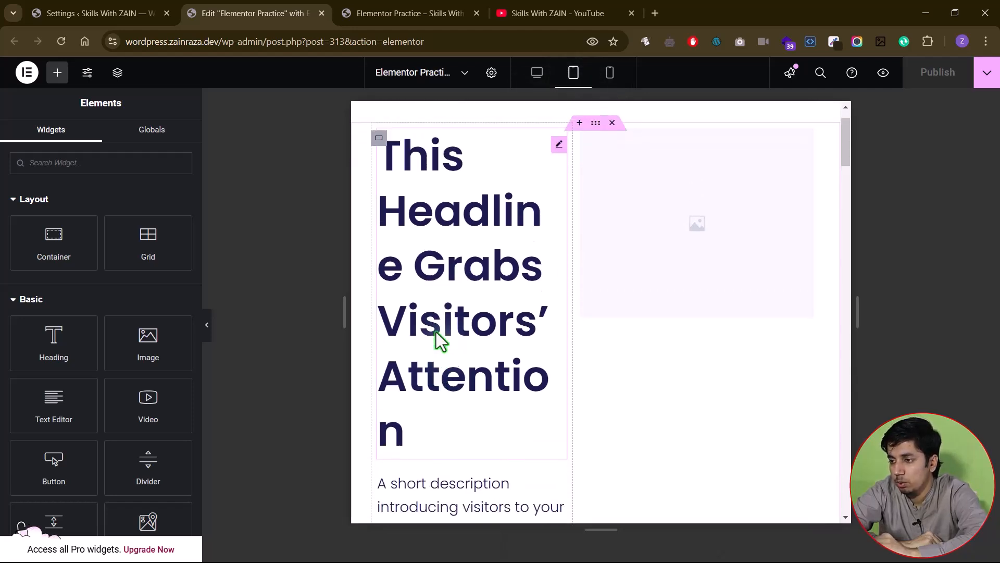
click(440, 341)
scroll(438, 328, down, 5)
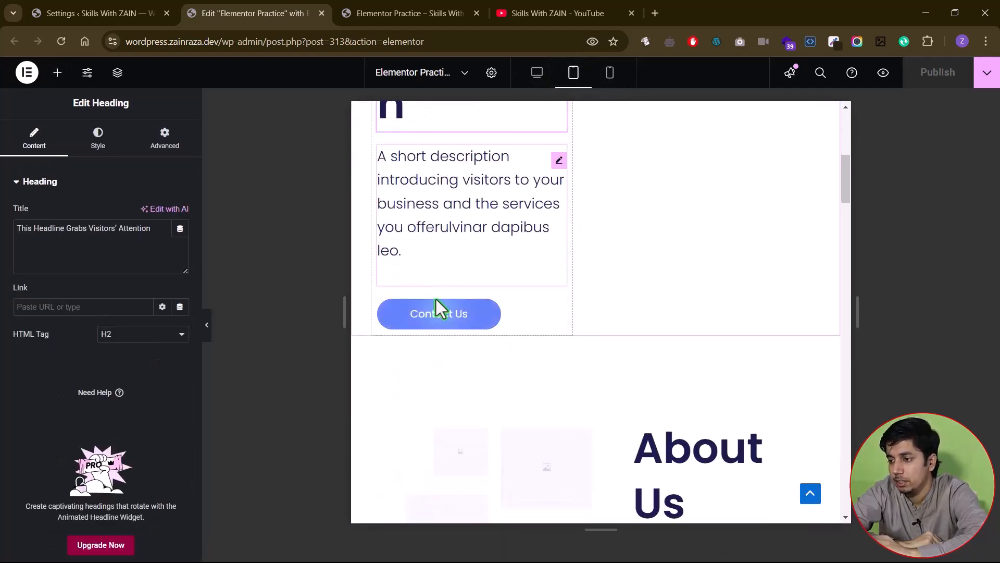
scroll(462, 269, up, 3)
scroll(701, 217, up, 3)
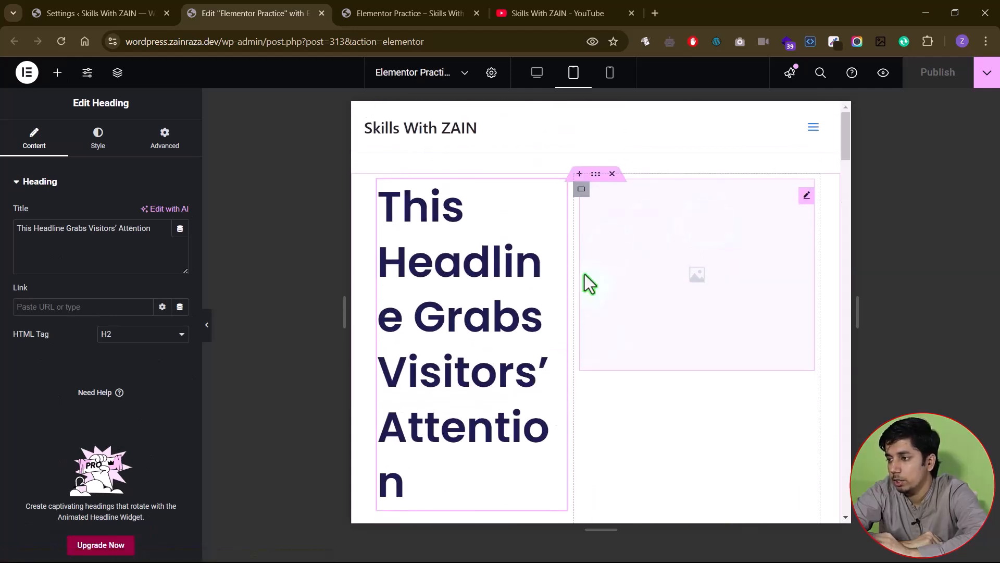
- Compare the main headline's size and wrapping across desktop, tablet and mobile views, ending in tablet portrait
click(537, 73)
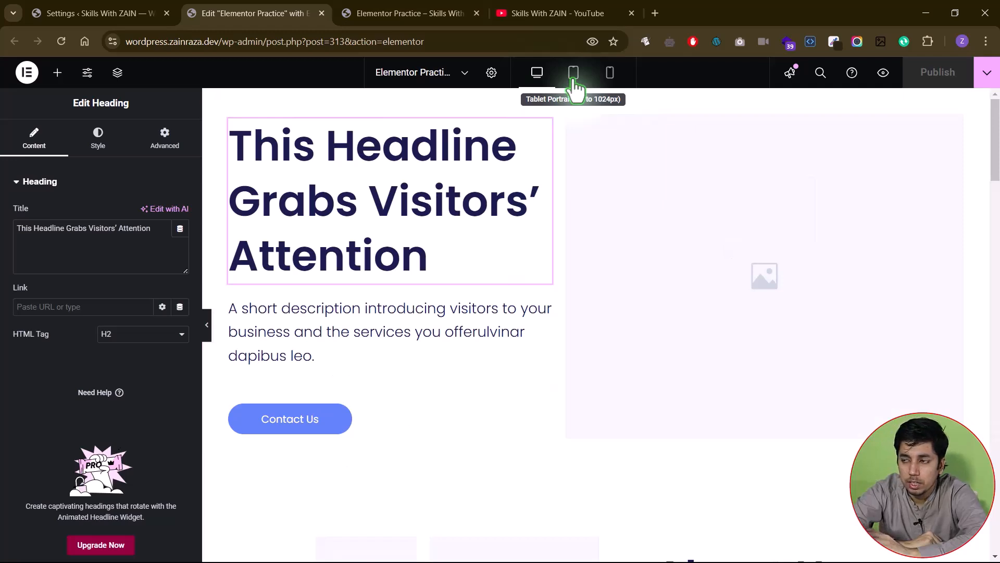
click(574, 78)
scroll(551, 346, down, 3)
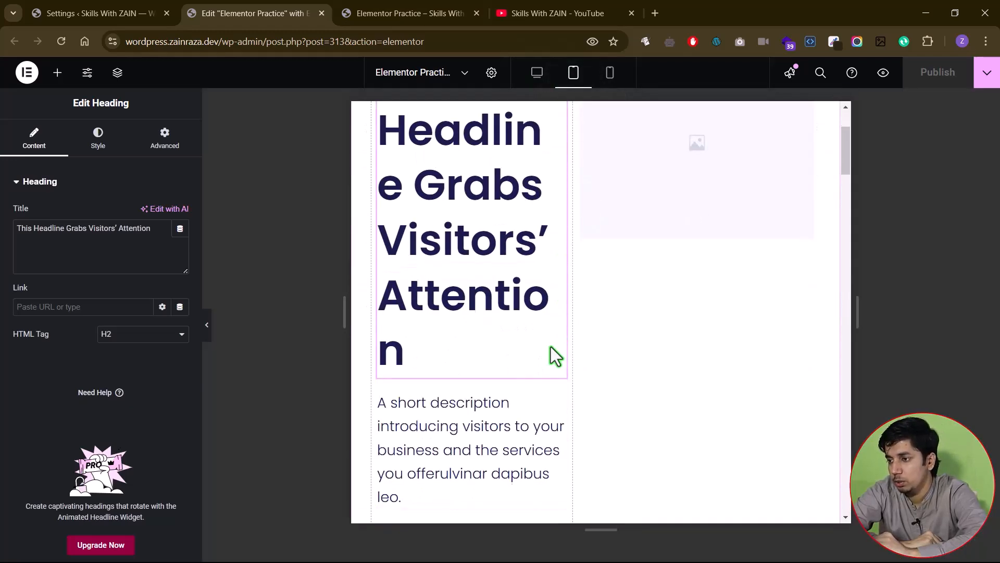
scroll(551, 346, up, 2)
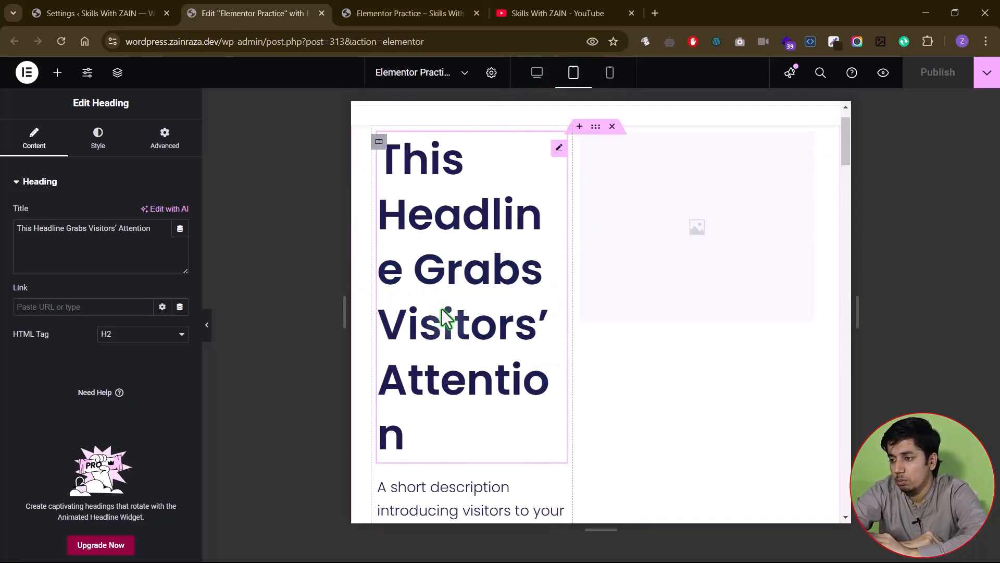
click(610, 75)
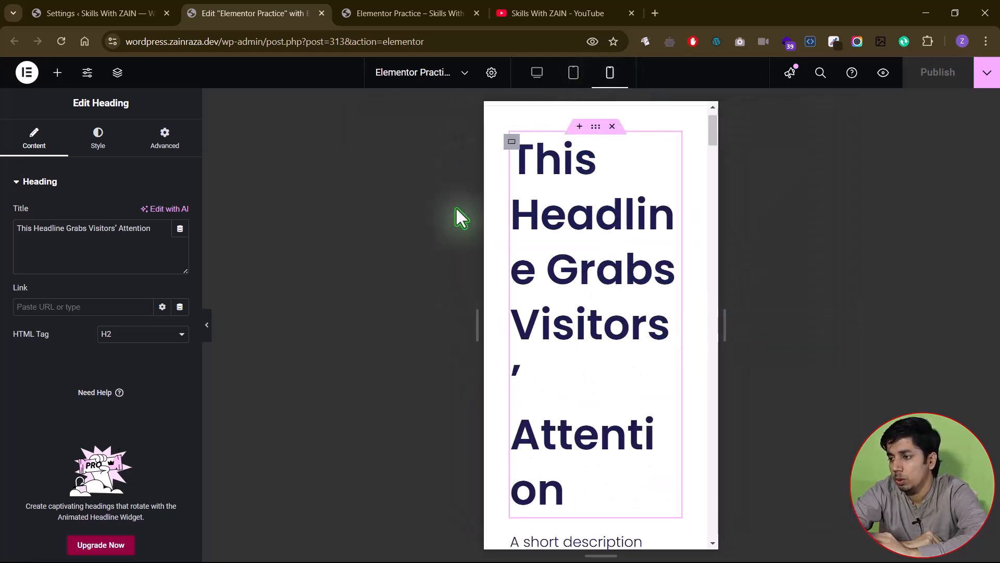
click(538, 78)
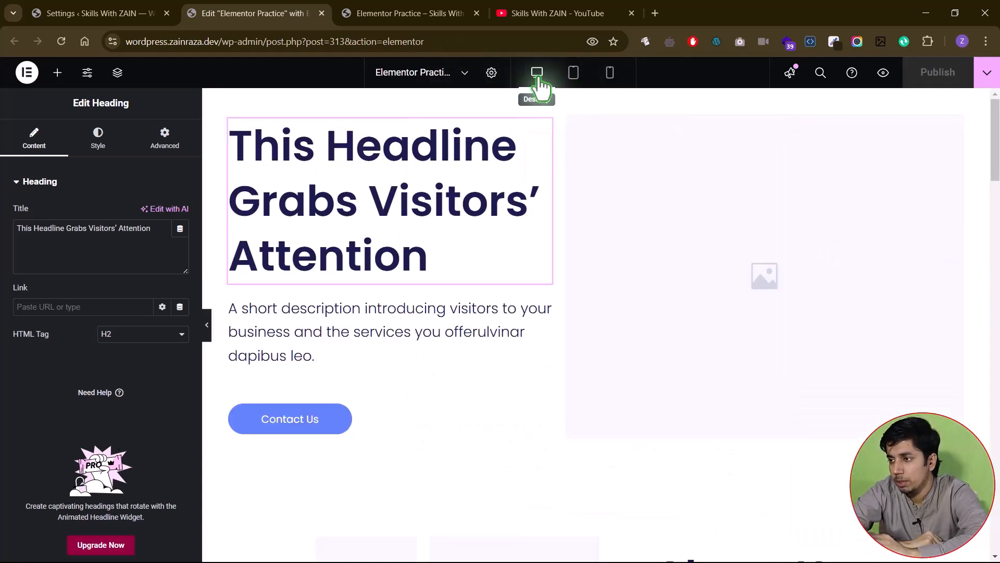
click(573, 84)
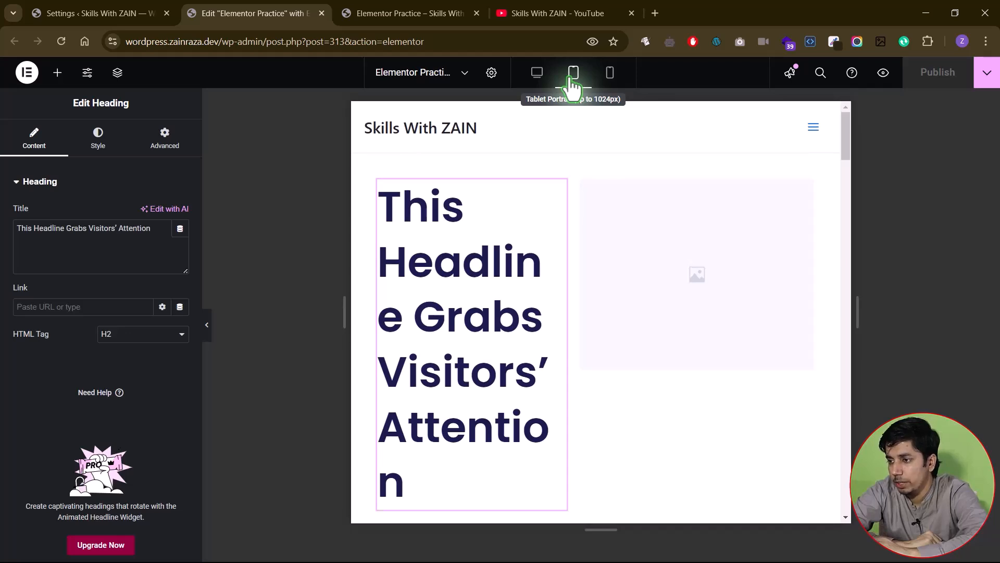
- Set the main headline's typography size to 33 px in the tablet portrait view
click(92, 151)
click(180, 267)
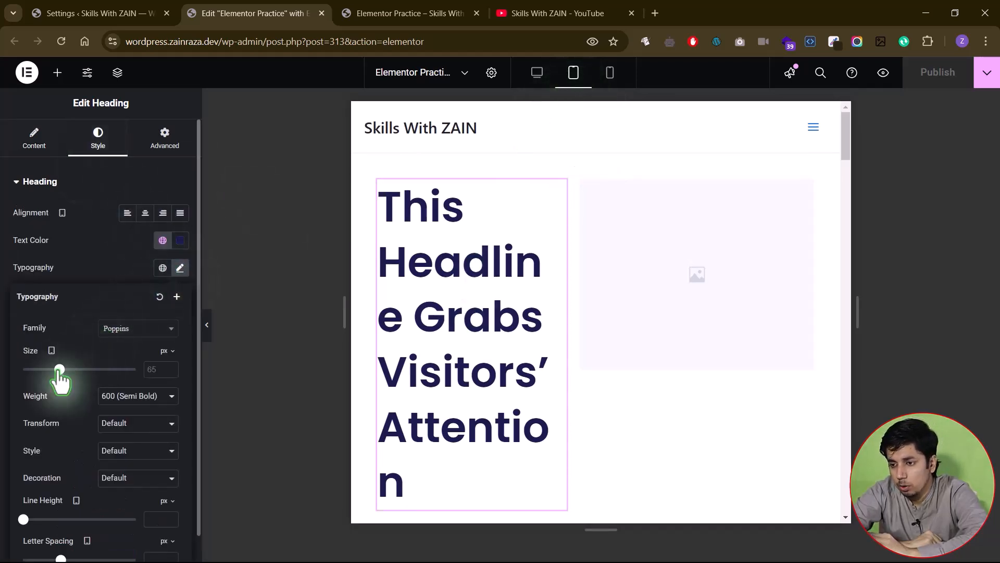
drag(52, 371, 42, 370)
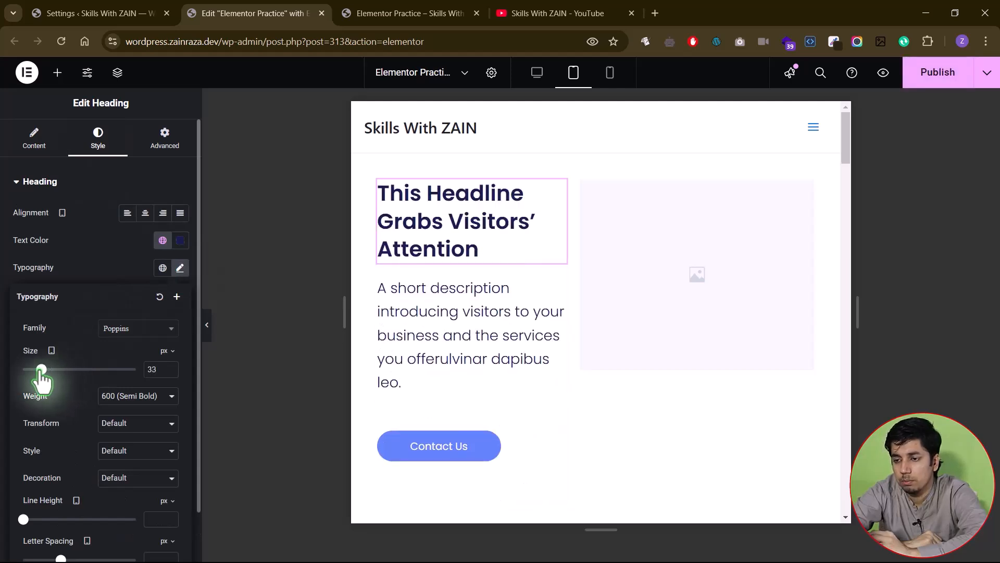
click(102, 272)
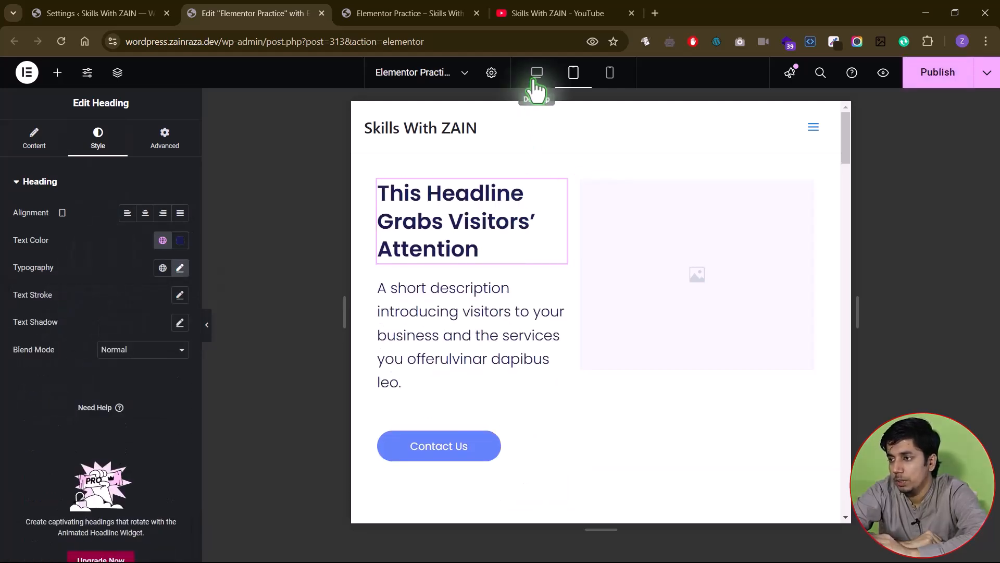
- Compare the main headline's font size settings and appearance in desktop, tablet portrait and mobile views, ending in tablet portrait
click(537, 75)
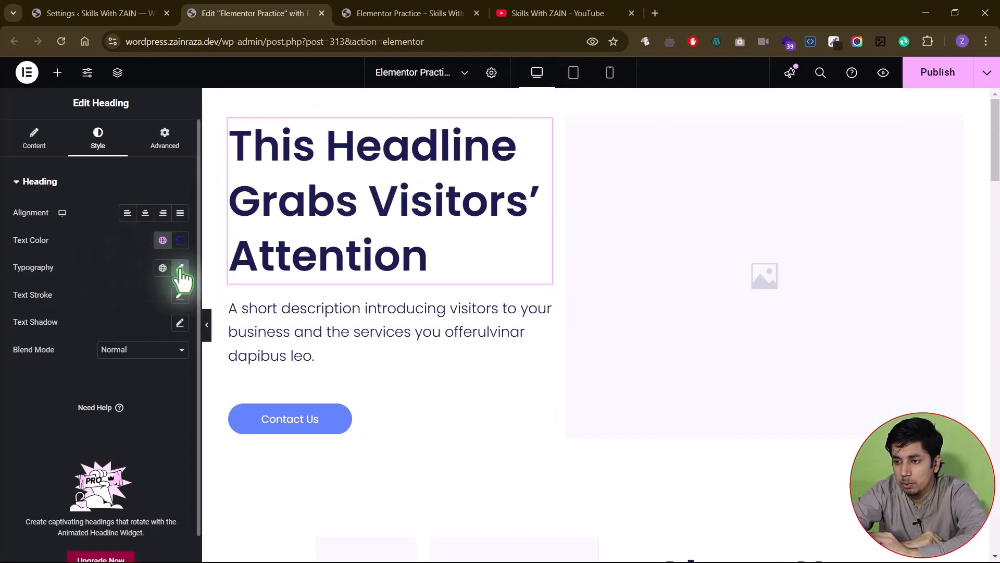
click(180, 267)
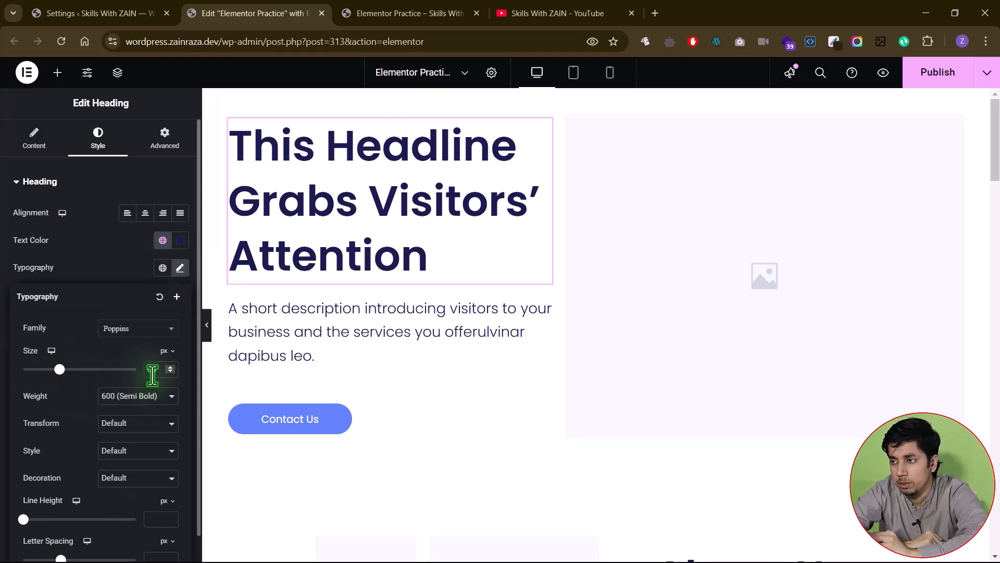
click(573, 73)
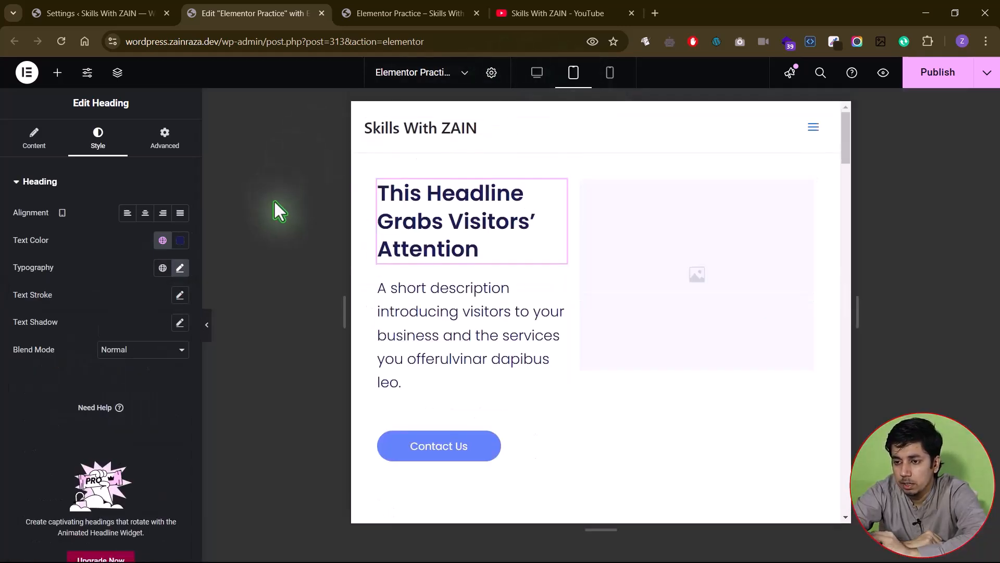
click(180, 267)
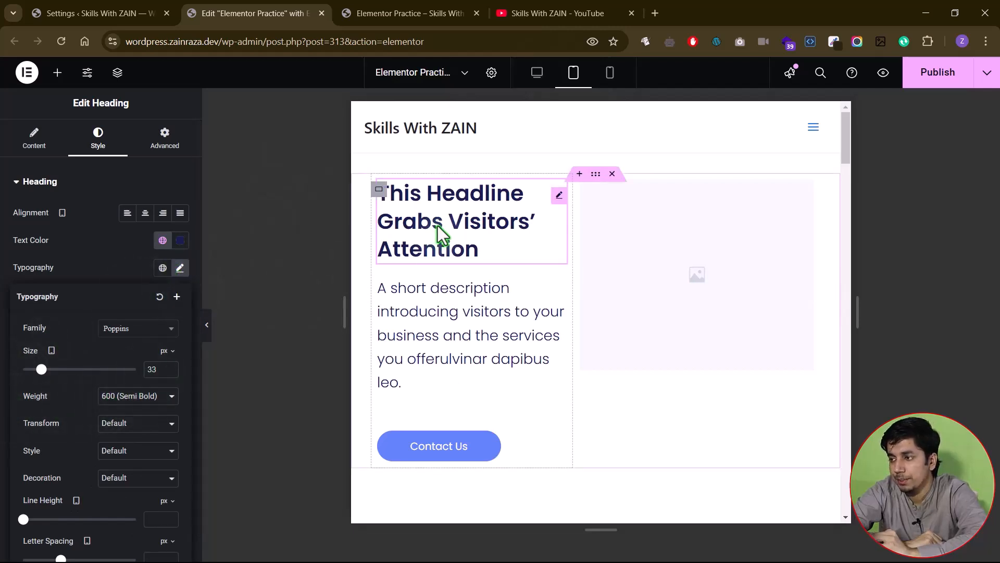
click(610, 73)
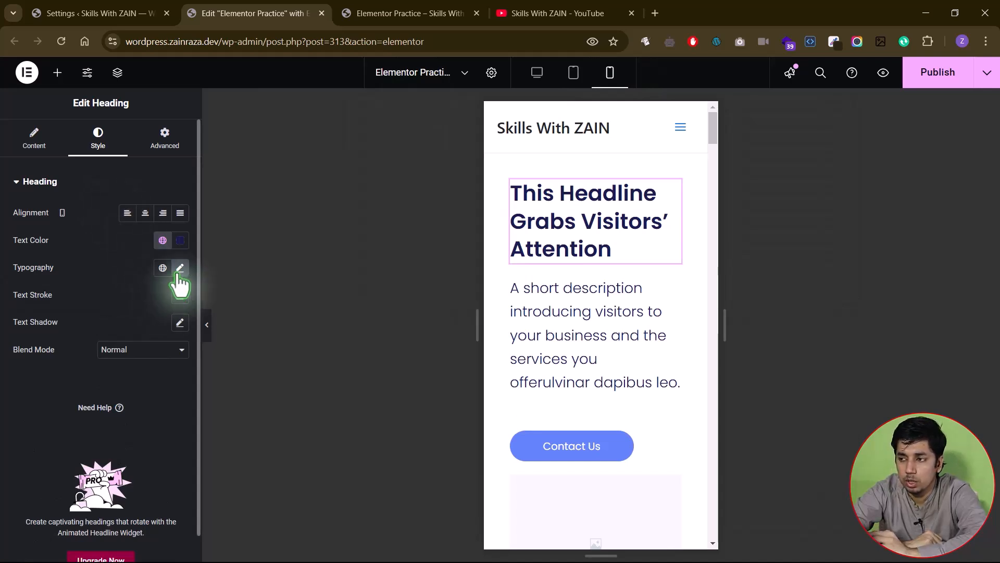
click(573, 77)
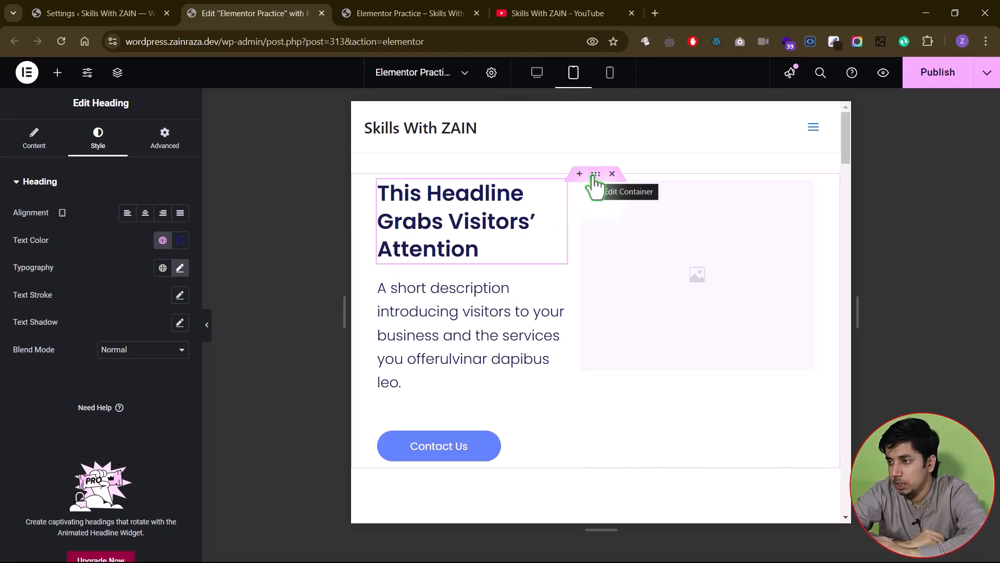
- Open the headline section's container settings and compare its device-specific Direction option across tablet, desktop and mobile, ending in desktop
click(594, 175)
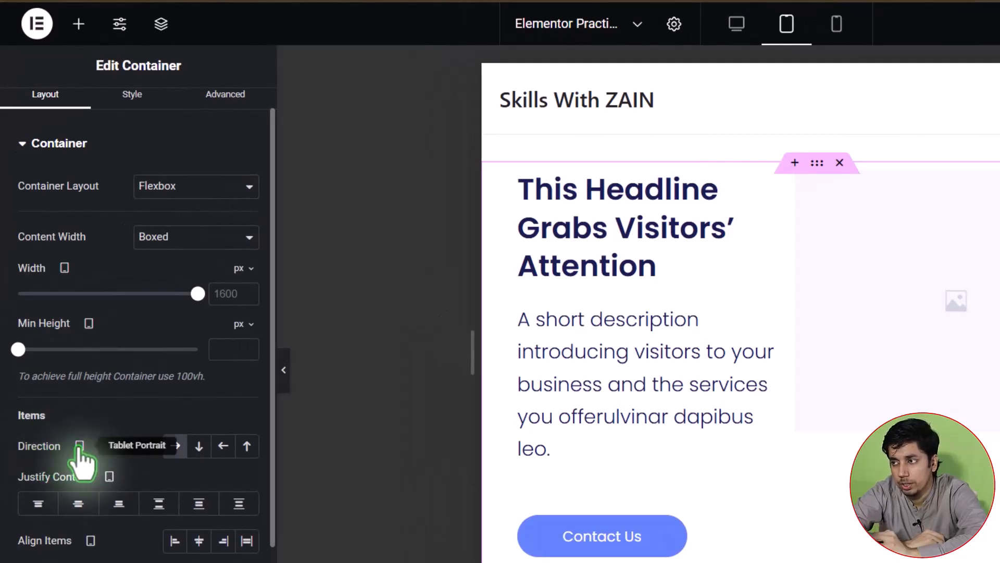
click(735, 31)
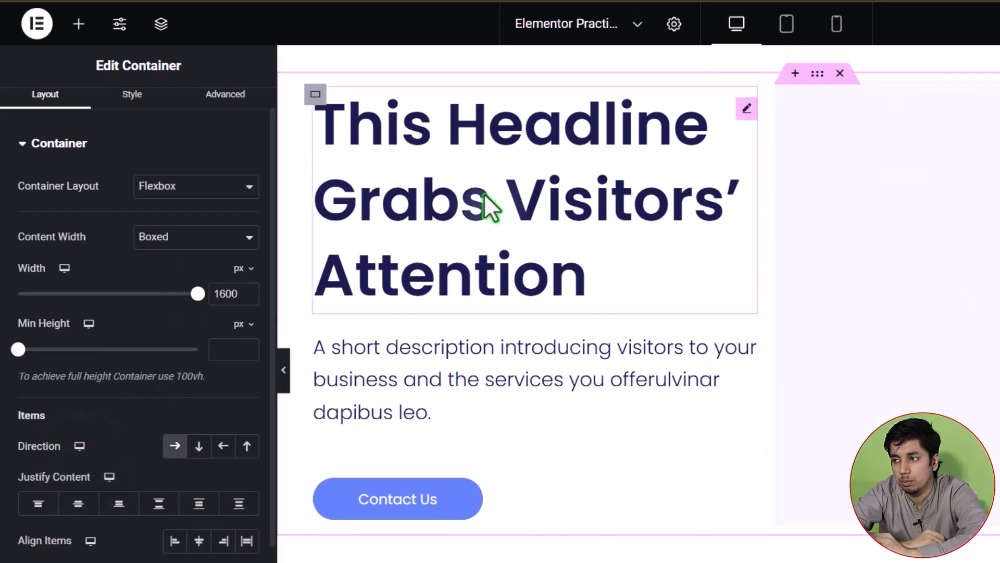
click(836, 31)
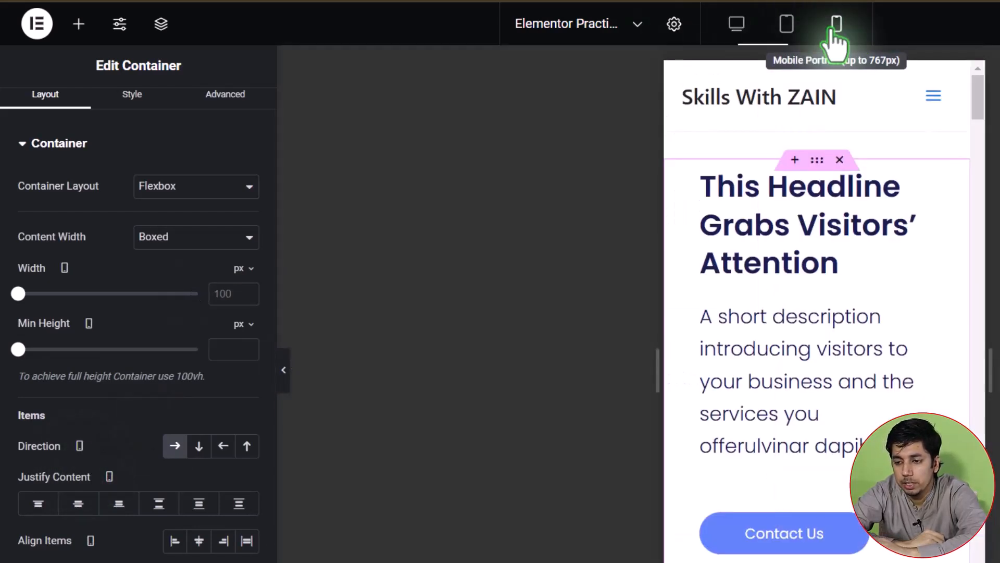
click(80, 445)
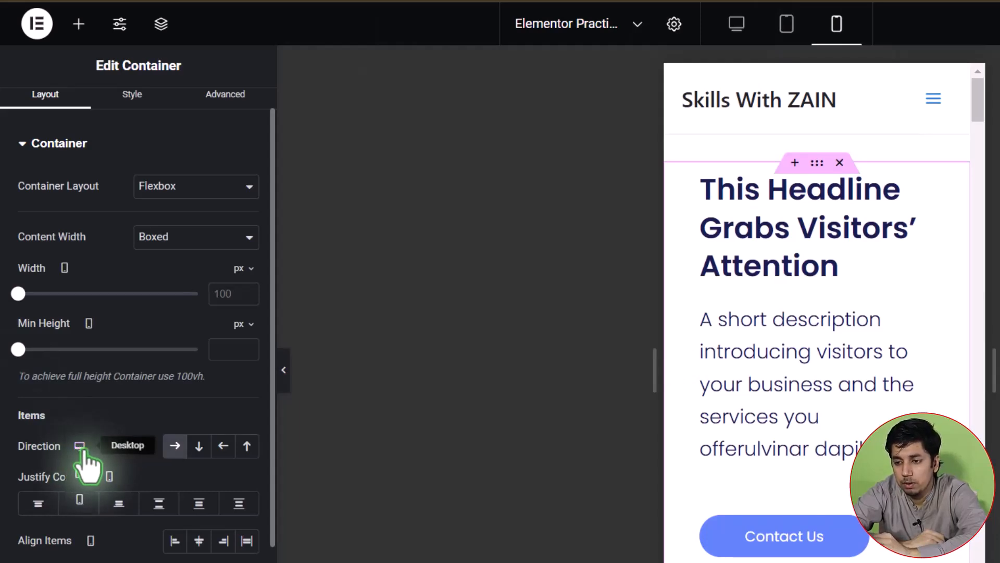
click(79, 446)
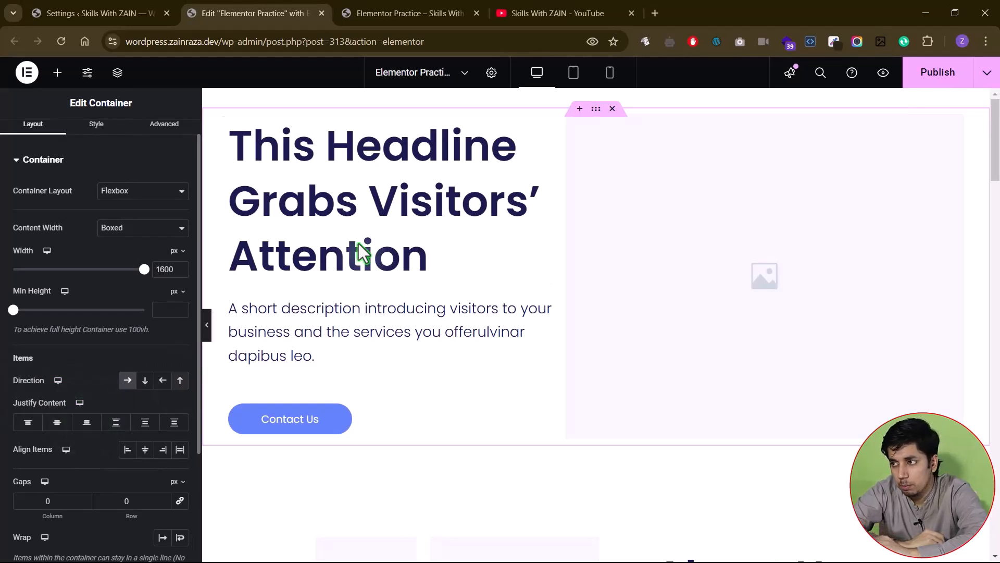
- Set the headline container's Direction to column (downward) in the tablet portrait view
click(574, 73)
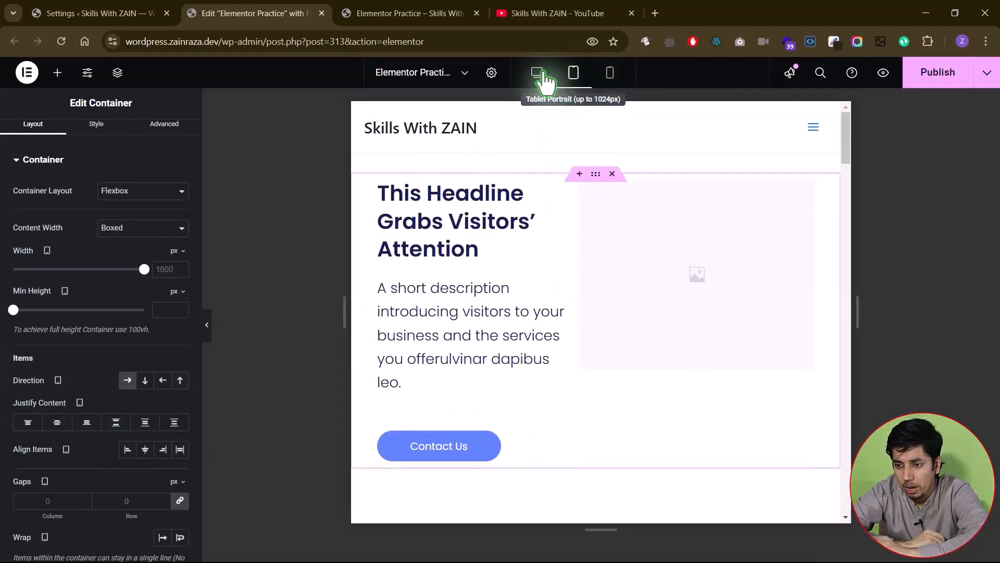
click(146, 381)
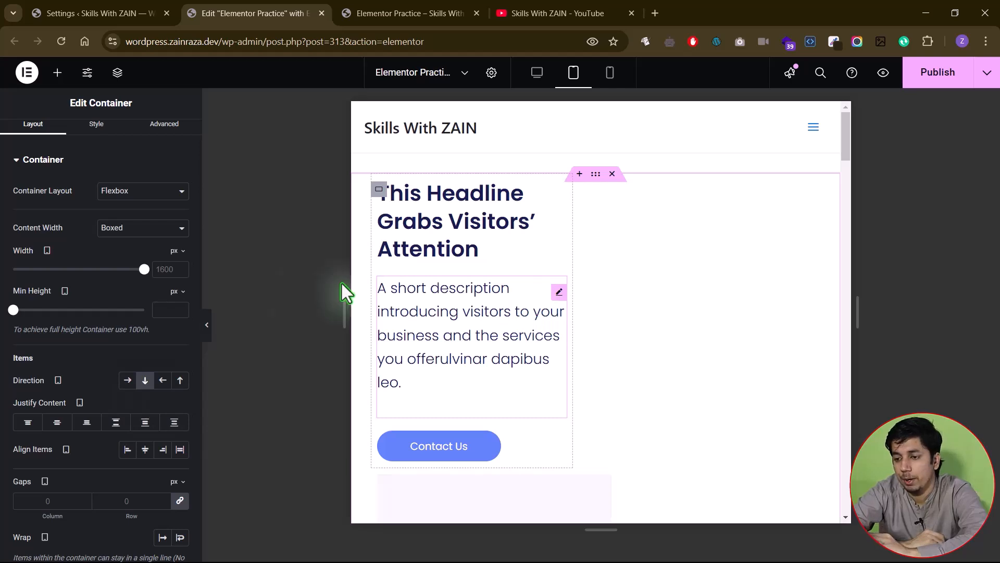
double_click(29, 383)
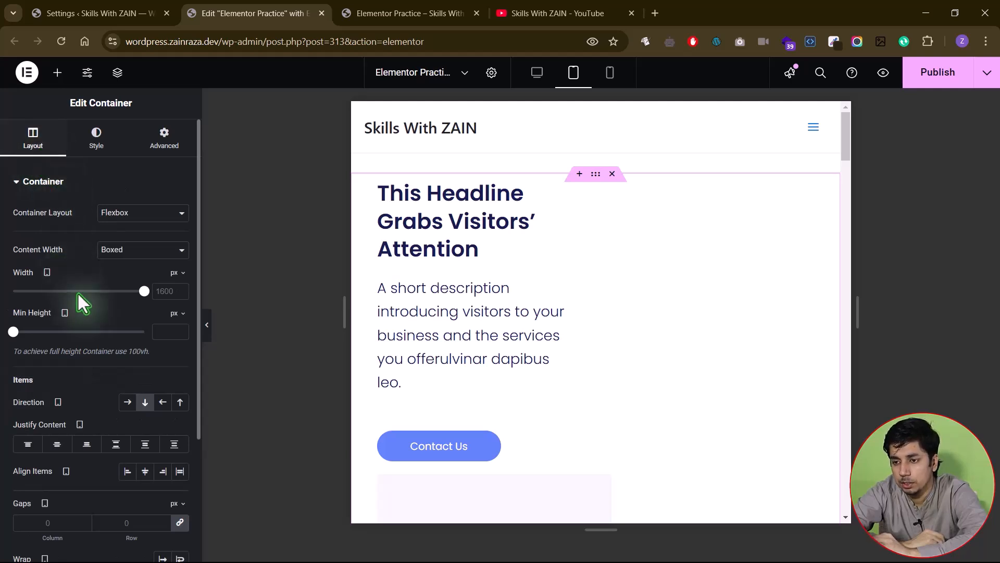
- Change the main headline's text color to a custom deep pink while in tablet portrait view
click(455, 224)
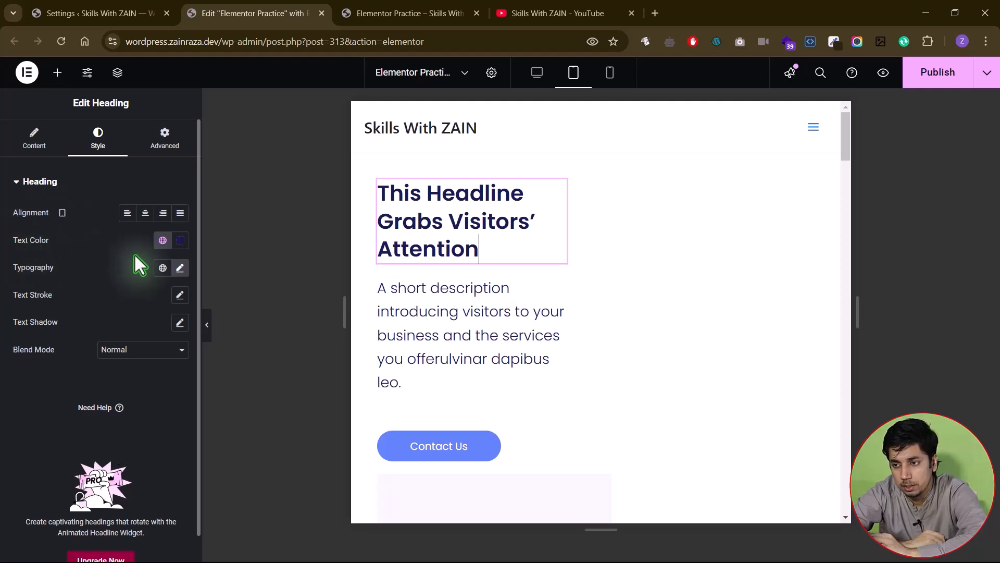
click(181, 241)
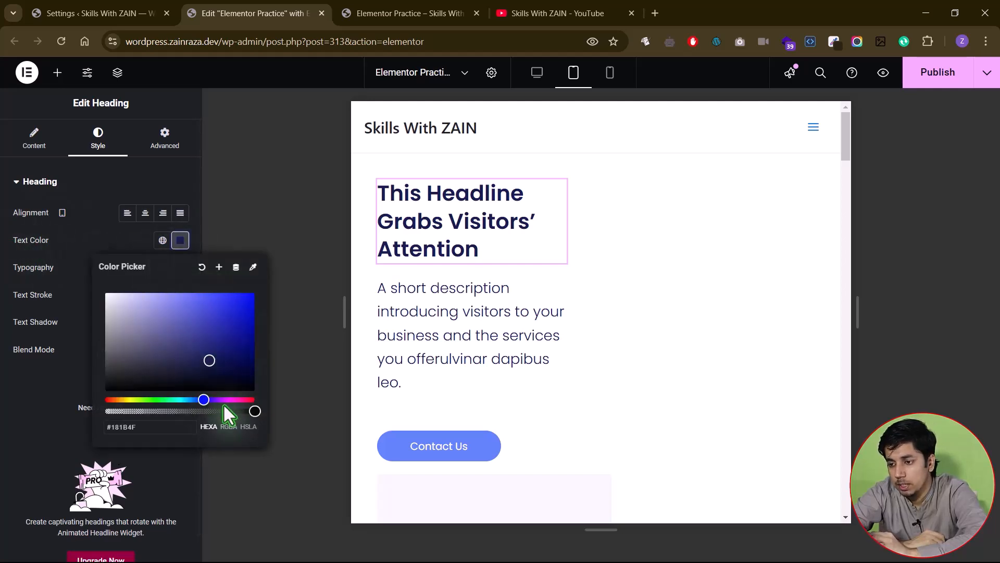
click(244, 399)
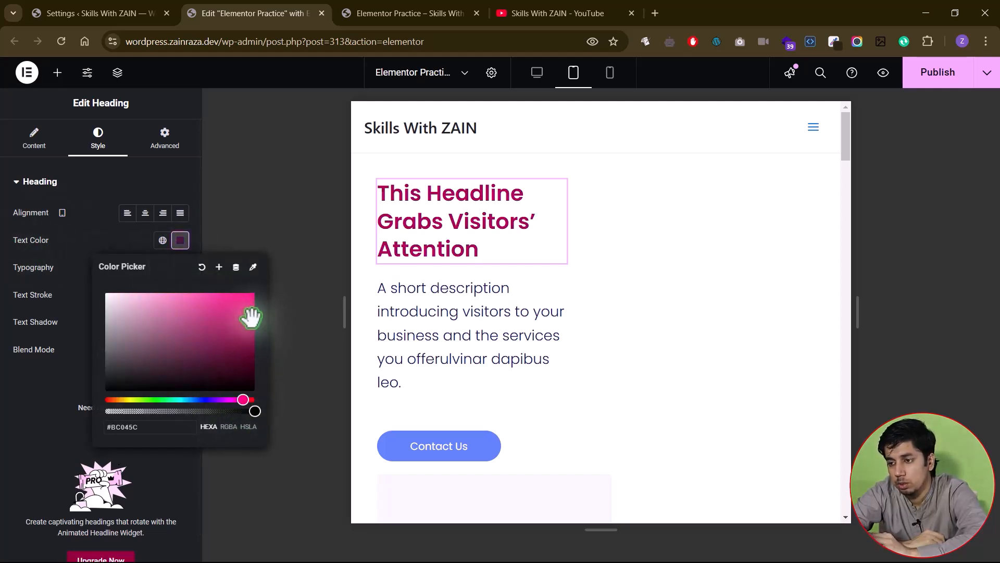
drag(250, 323, 257, 311)
click(59, 382)
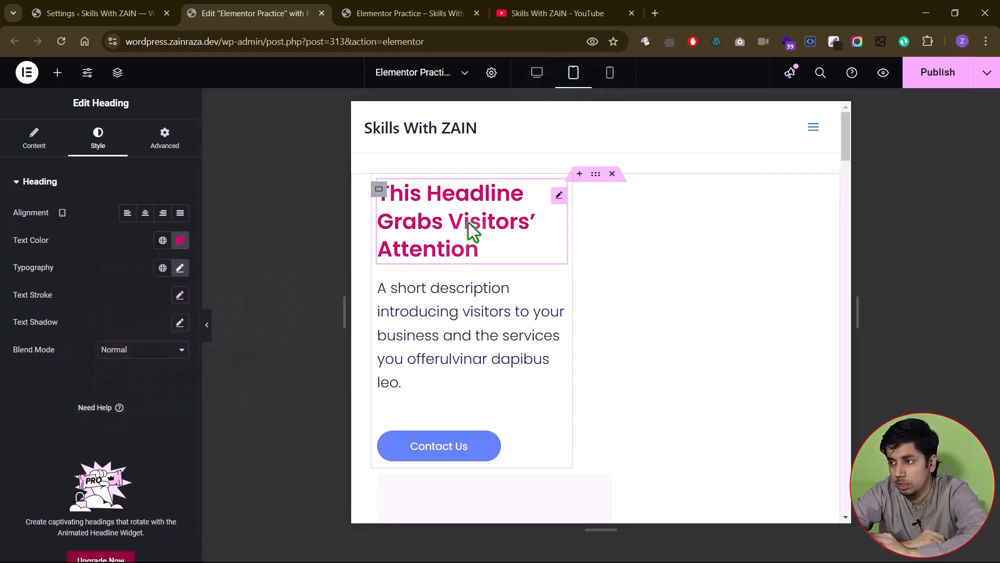
- Check the main headline's text color and typography settings in desktop view for device-specific options
click(538, 74)
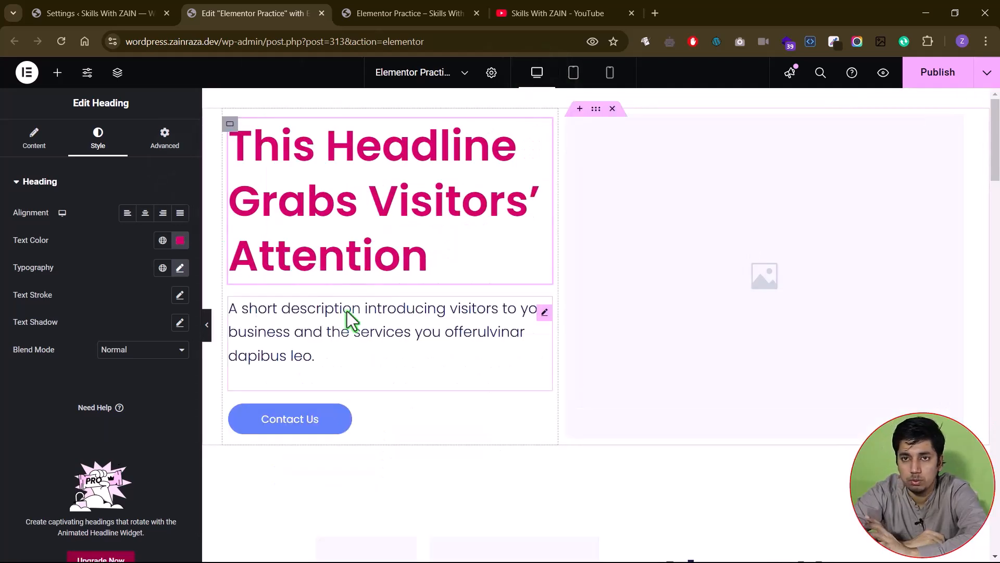
drag(18, 245, 55, 244)
click(57, 243)
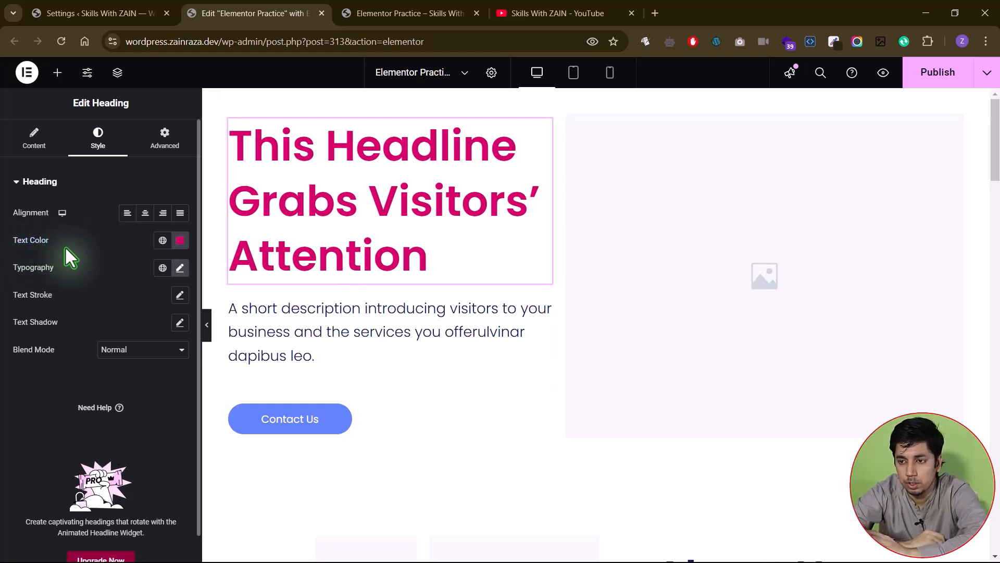
click(180, 268)
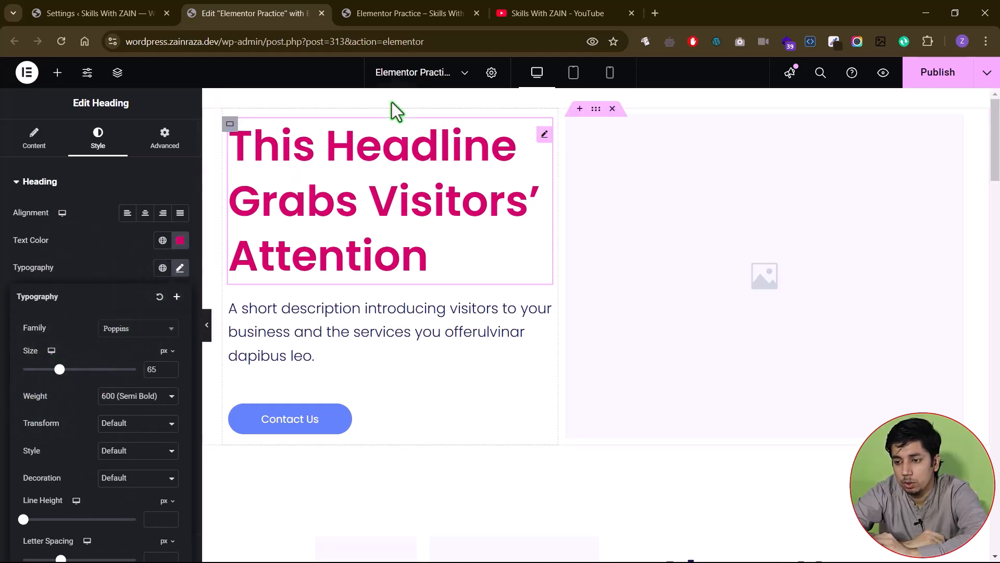
- Set the main headline's font weight to 100 (Thin) while in tablet portrait view
click(573, 72)
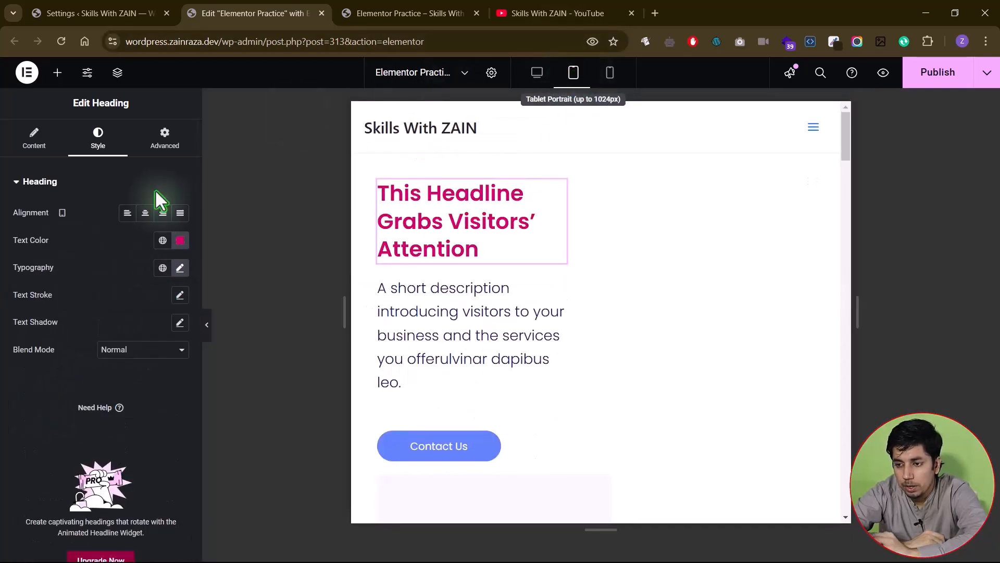
click(180, 267)
click(123, 409)
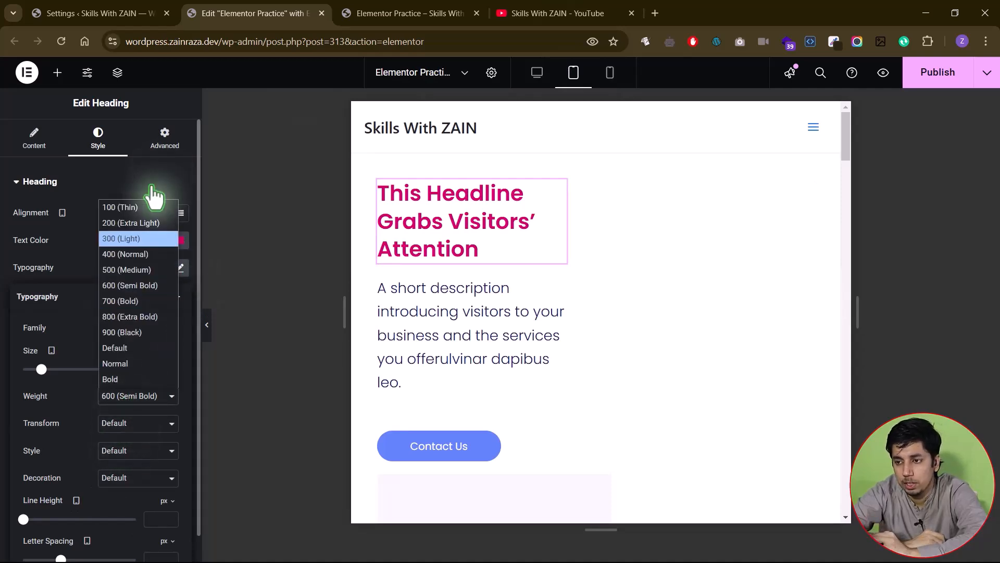
click(141, 207)
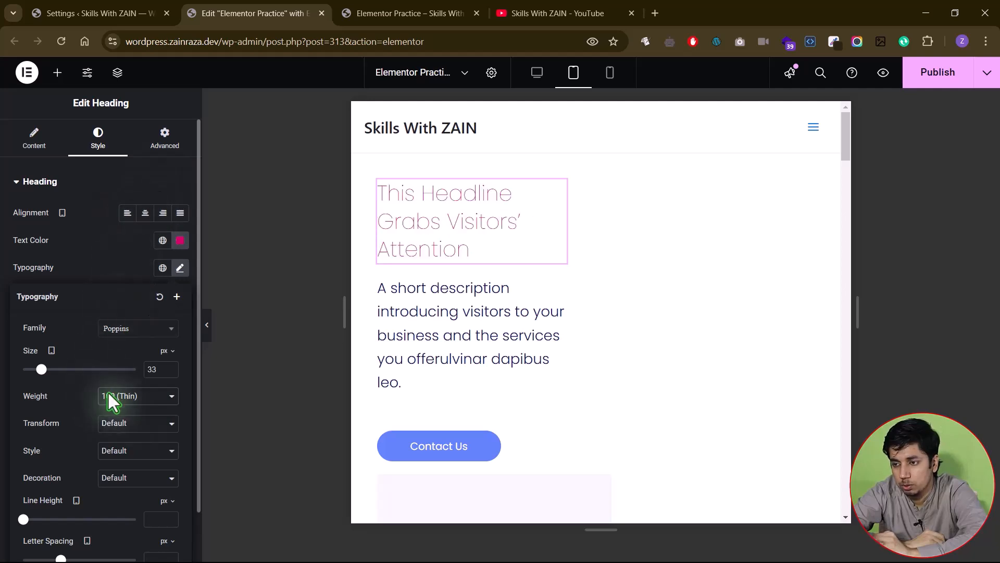
- Check how the main headline displays in desktop, tablet portrait and mobile views
click(535, 78)
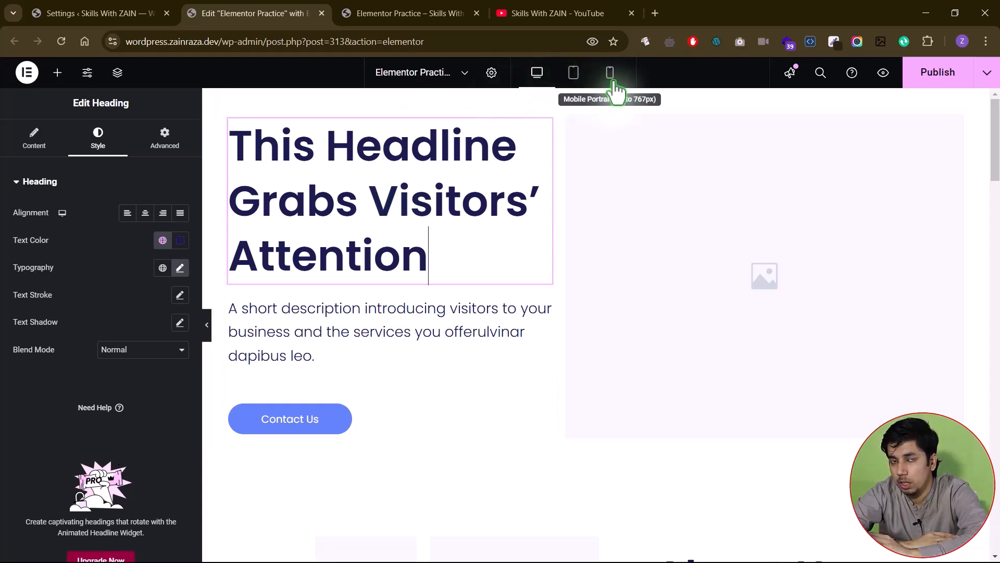
click(574, 74)
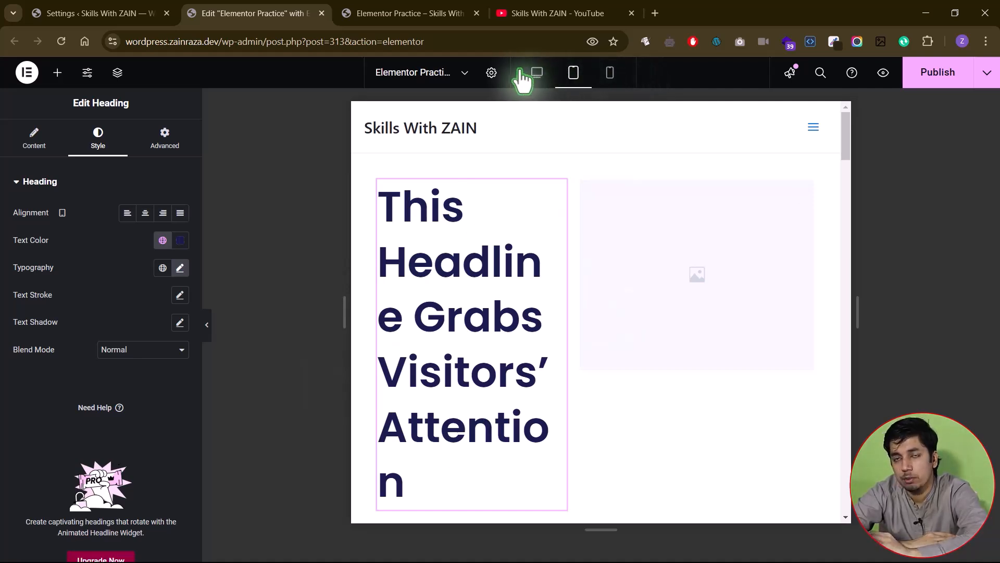
click(605, 79)
click(608, 75)
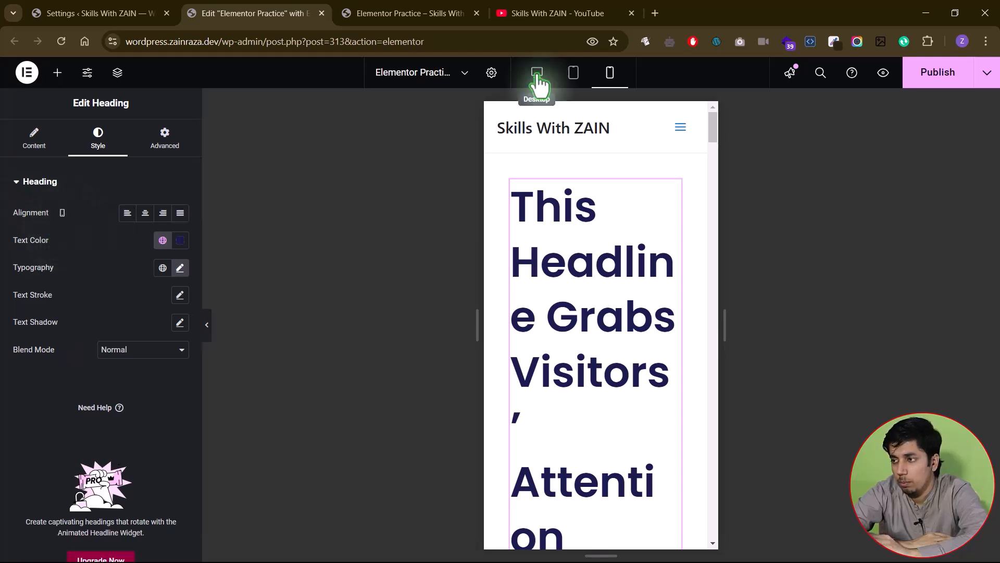
- Set the main headline's font size to 40 px for tablet portrait
click(572, 77)
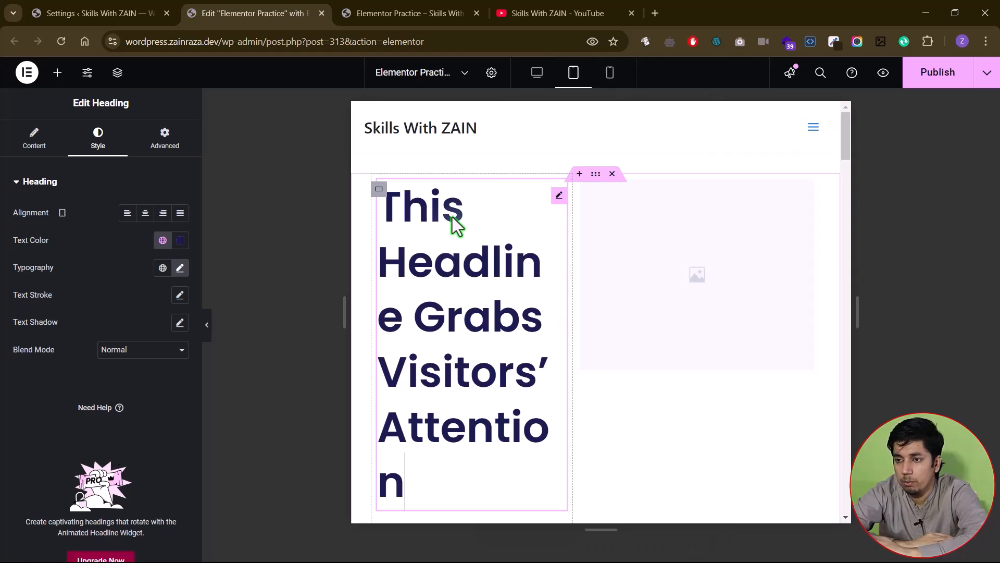
click(180, 267)
drag(61, 370, 46, 371)
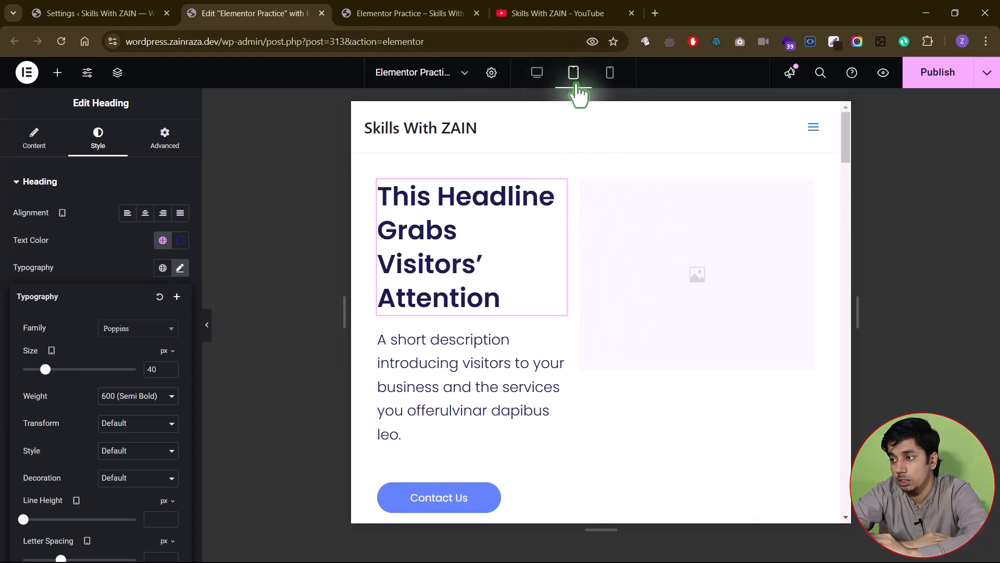
- Set the main headline's font size to 20 px for mobile portrait
click(610, 76)
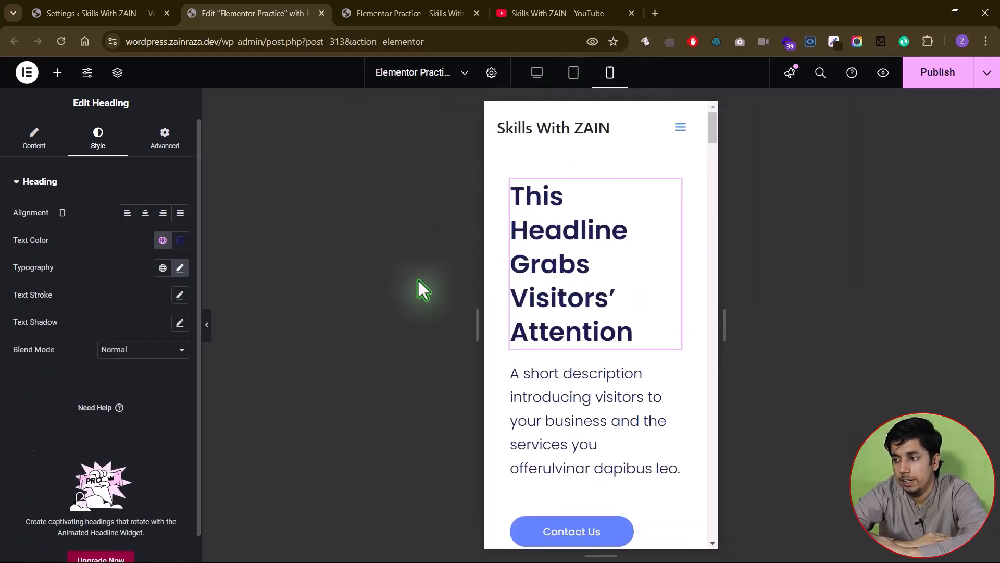
click(180, 268)
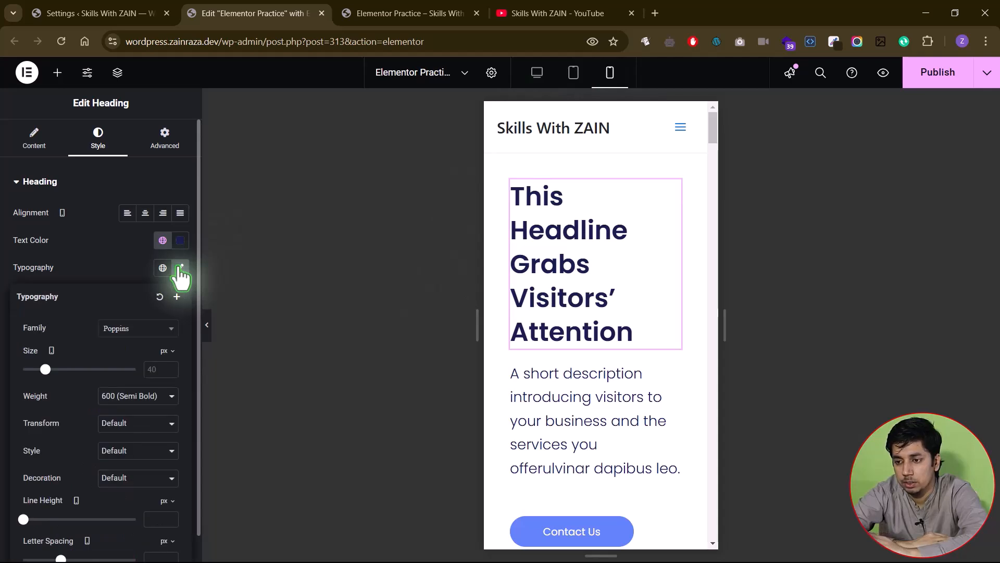
click(150, 370)
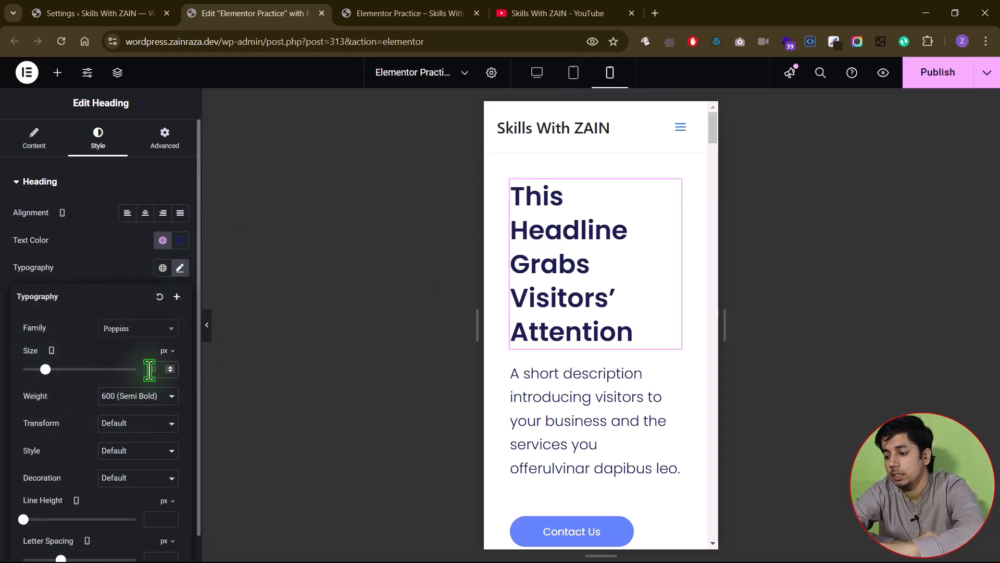
text(20)
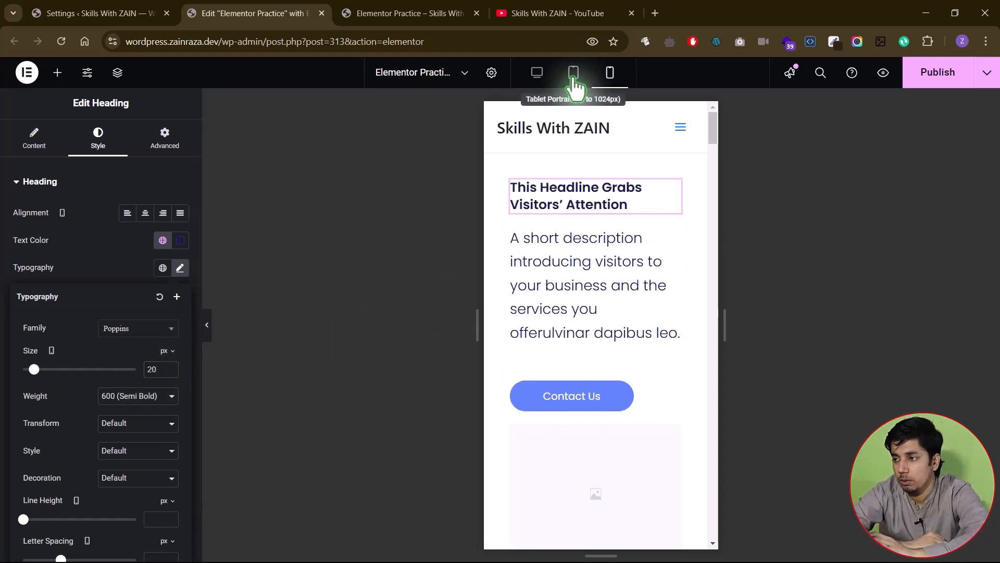
- Check the main headline's typography size in tablet portrait and desktop views
click(574, 76)
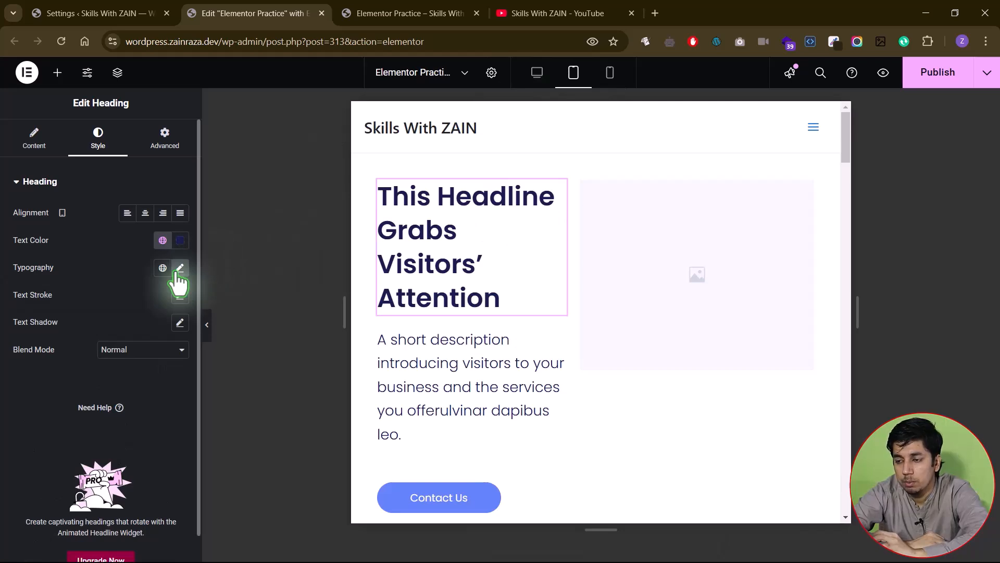
click(178, 268)
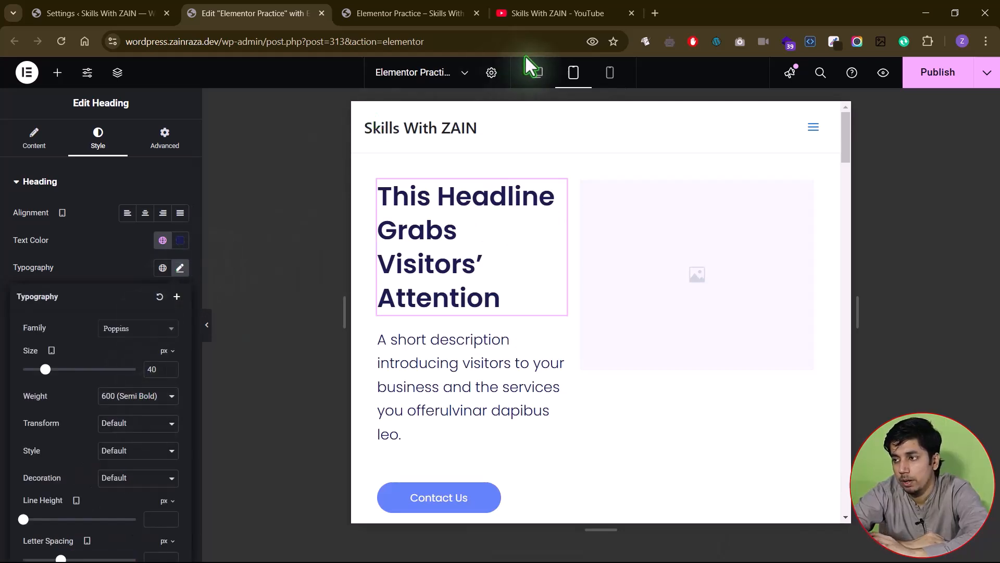
click(534, 73)
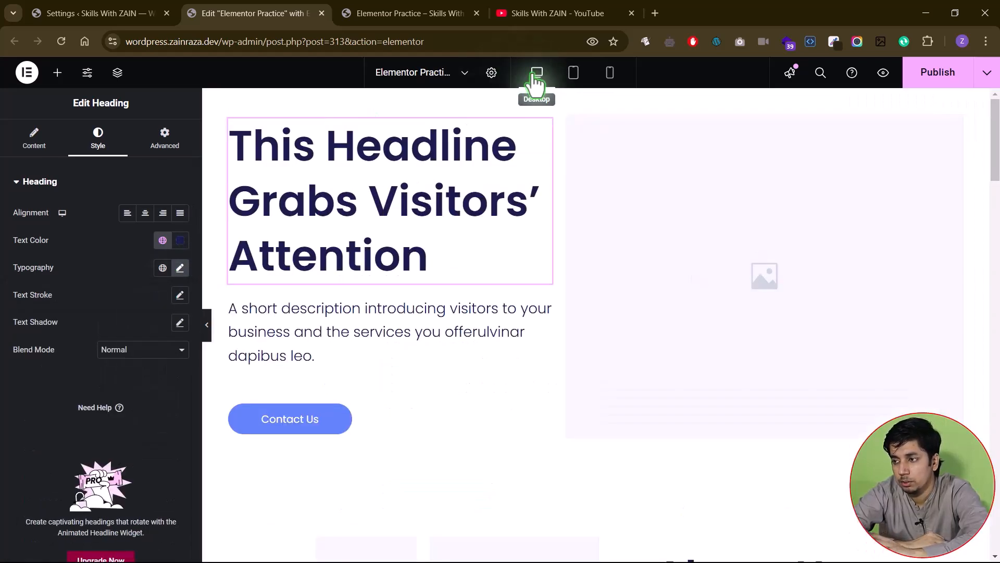
click(181, 270)
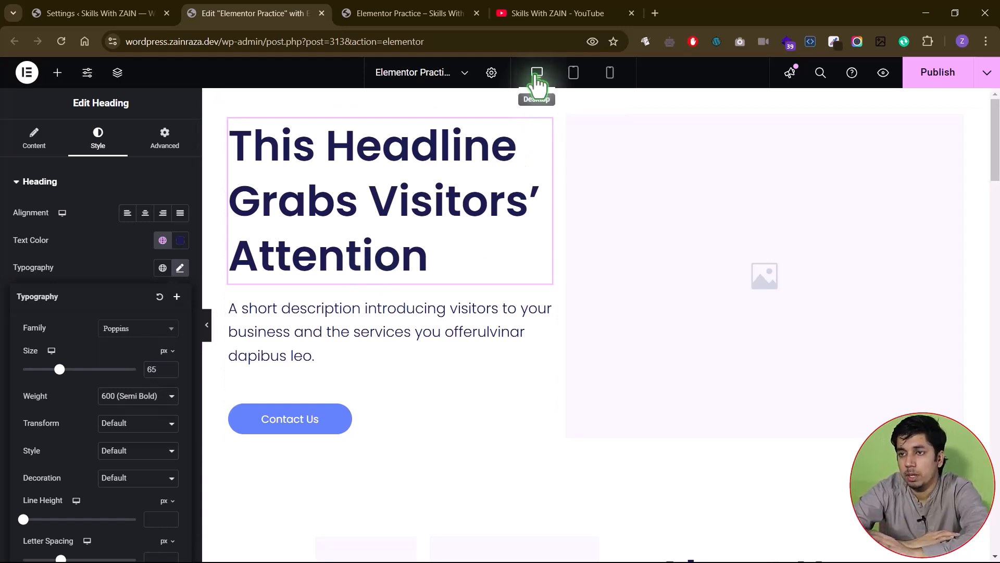
- Compare how the hero section and its main headline display in tablet portrait, mobile portrait and desktop views
click(573, 75)
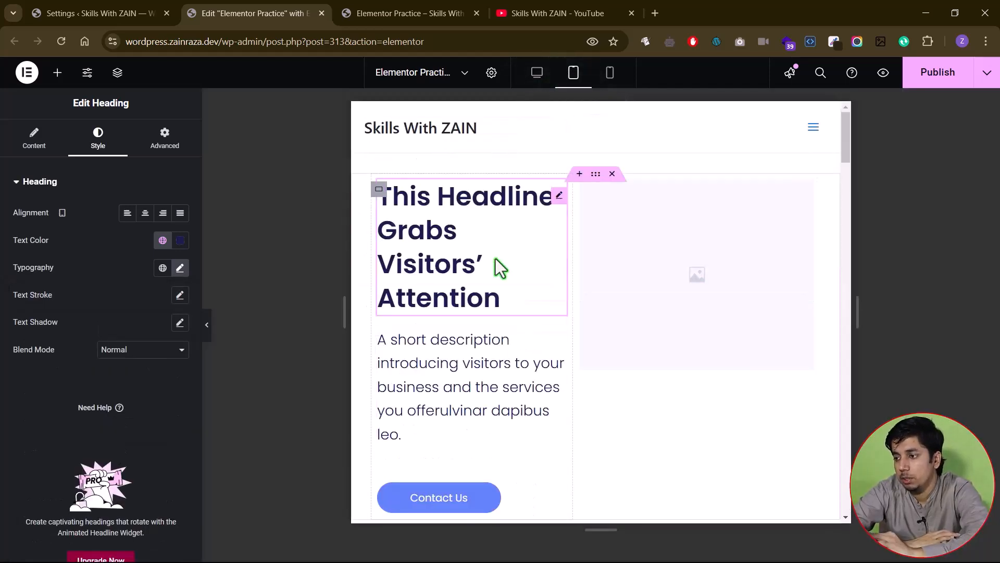
scroll(498, 268, down, 6)
scroll(498, 268, up, 5)
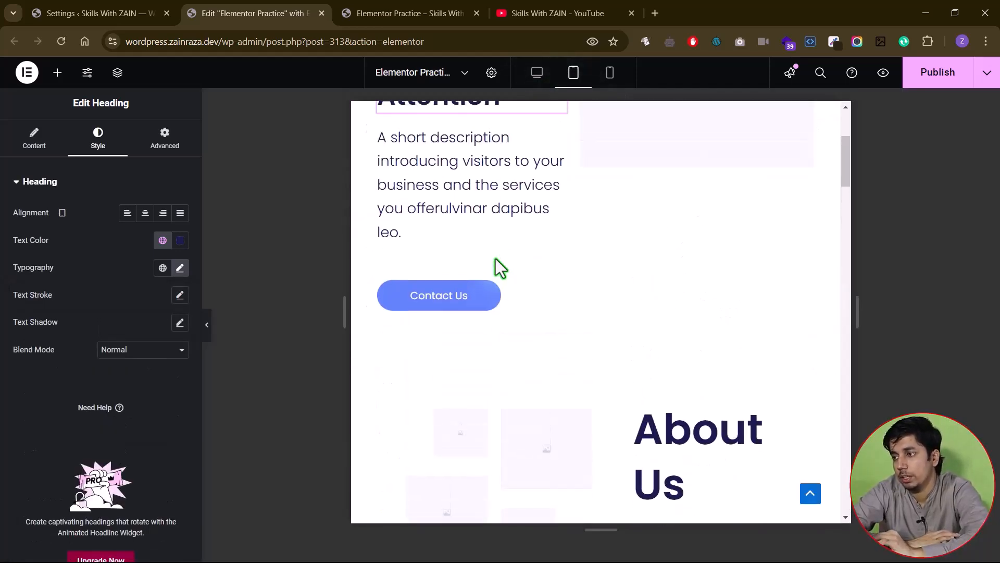
click(613, 75)
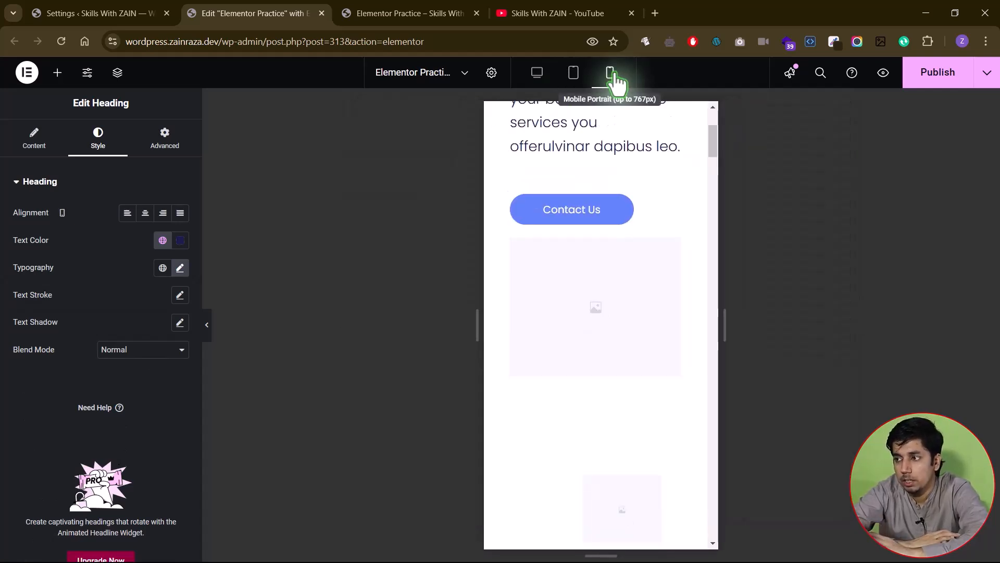
click(536, 78)
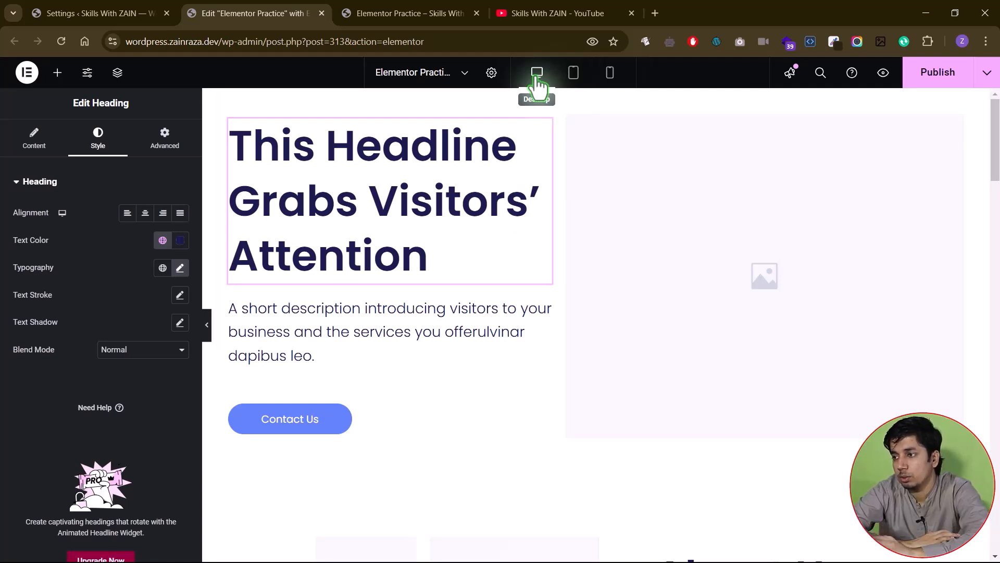
click(610, 74)
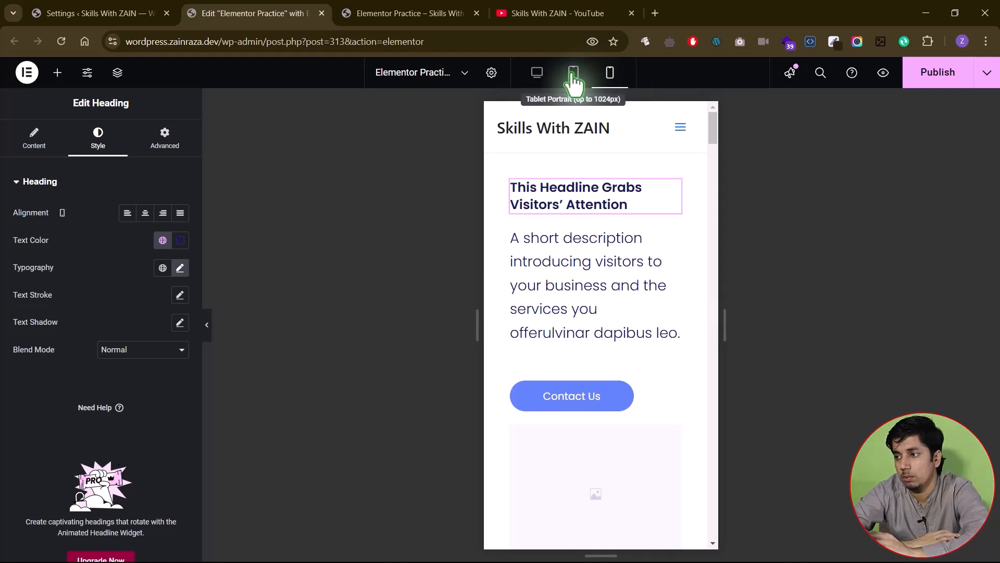
click(574, 78)
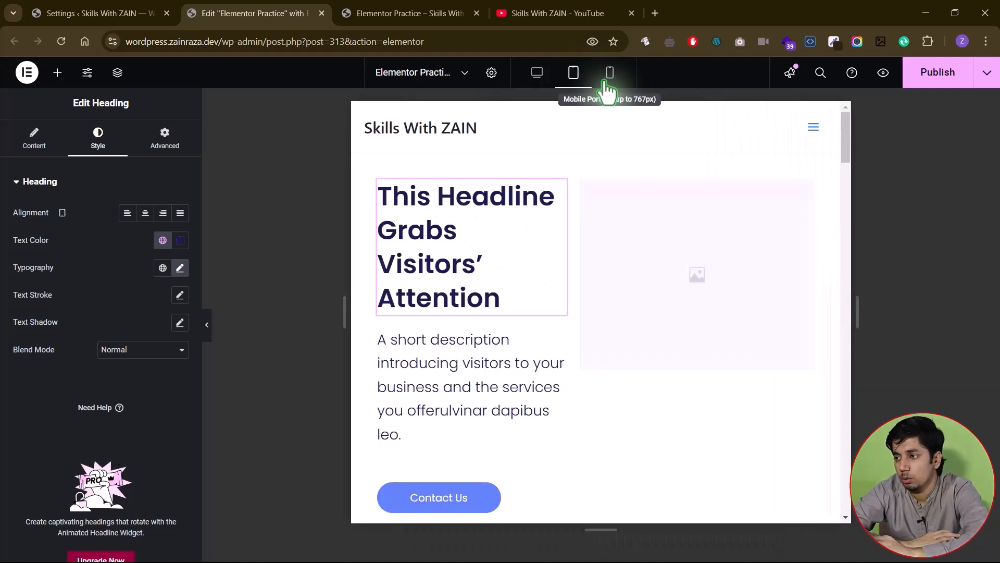
click(610, 76)
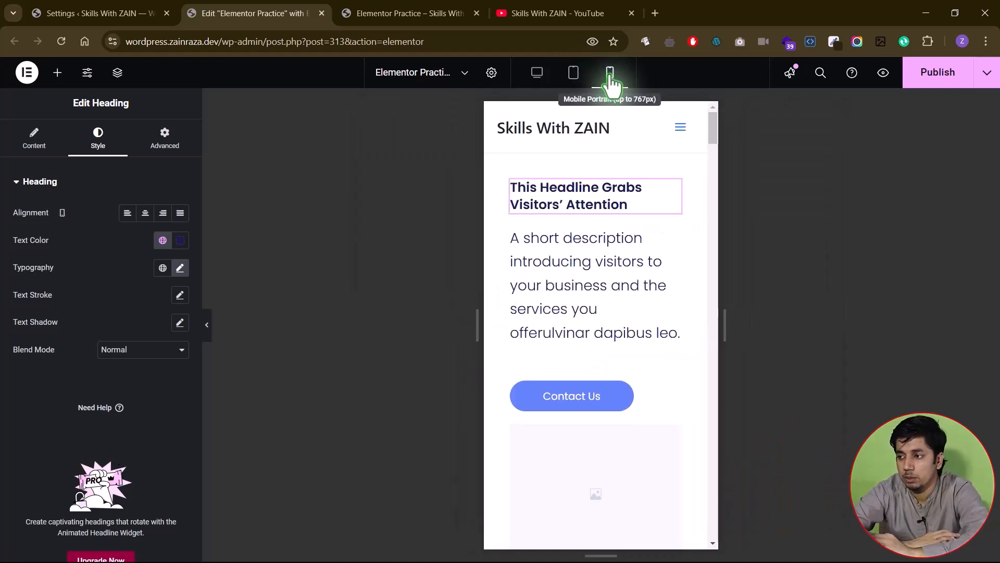
- Review the page in tablet portrait, examine it in mobile portrait down to the Our Services section, and return to desktop view
click(573, 74)
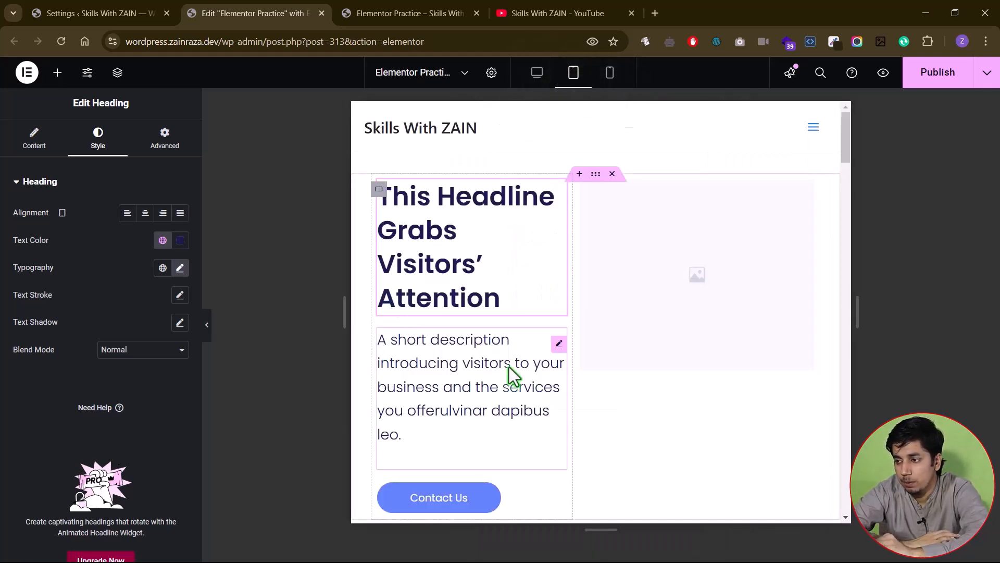
scroll(508, 366, down, 4)
scroll(508, 367, up, 3)
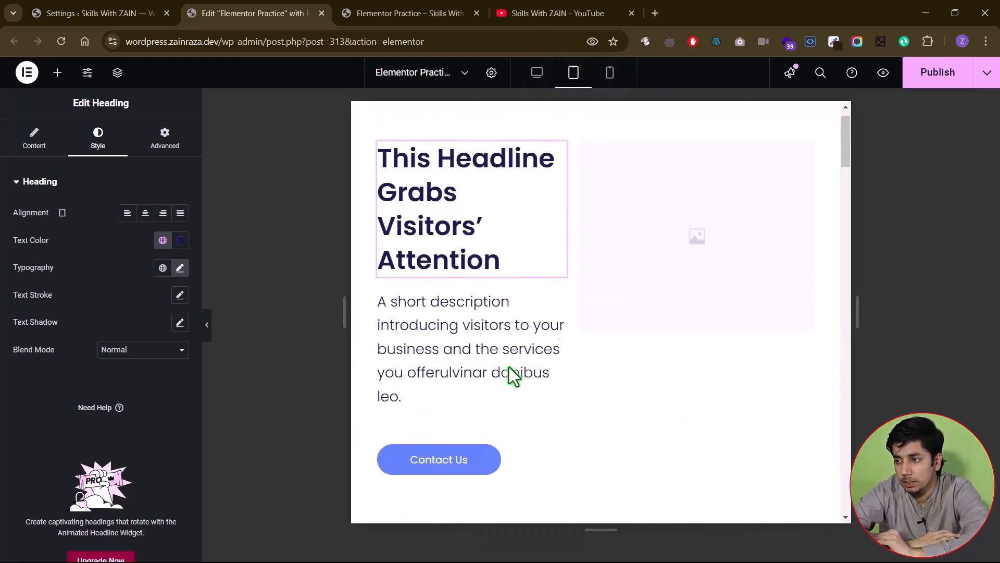
click(610, 73)
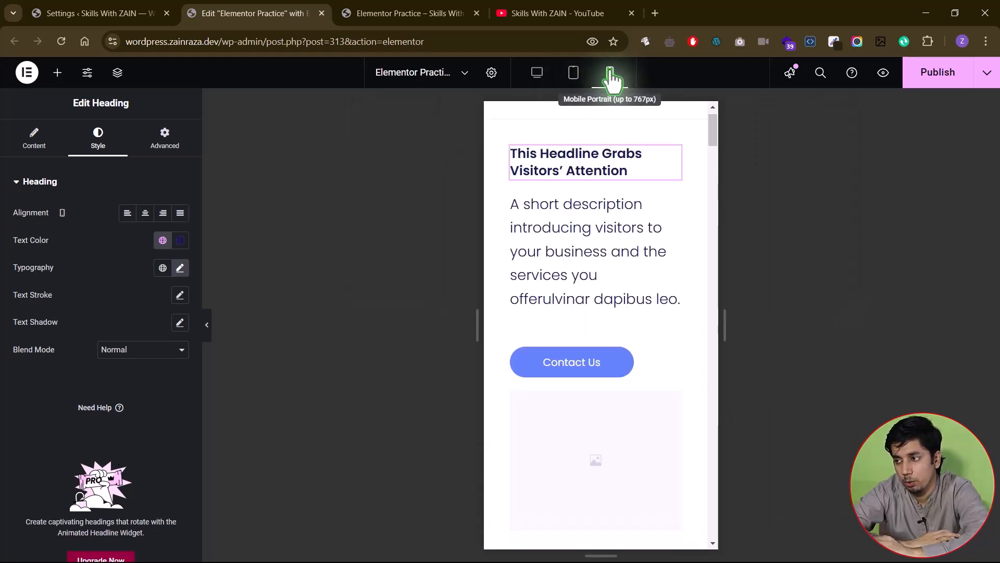
scroll(602, 276, down, 5)
scroll(601, 285, down, 10)
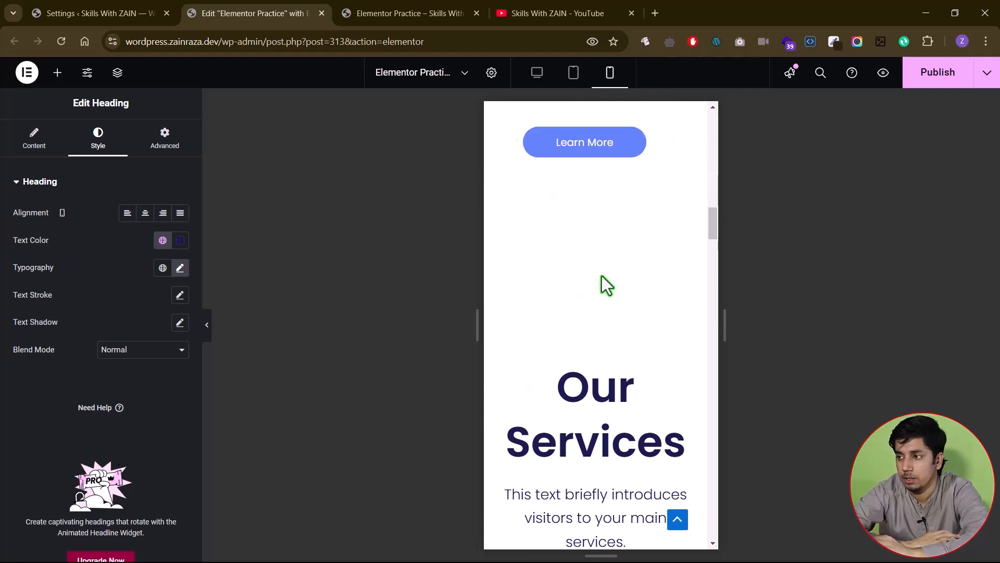
click(537, 72)
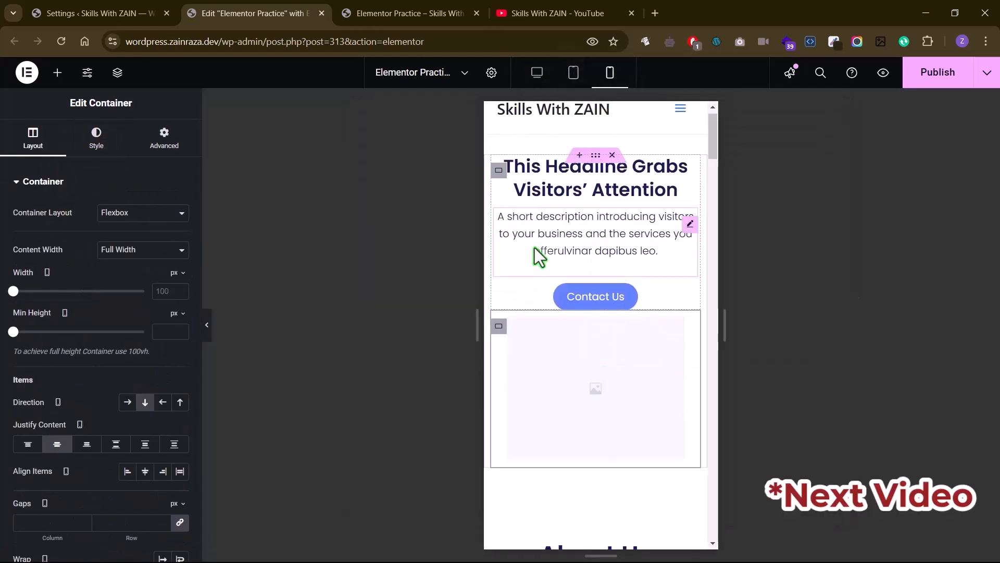
- Inspect the hero container, the About Us section and its image containers in mobile portrait view
click(595, 155)
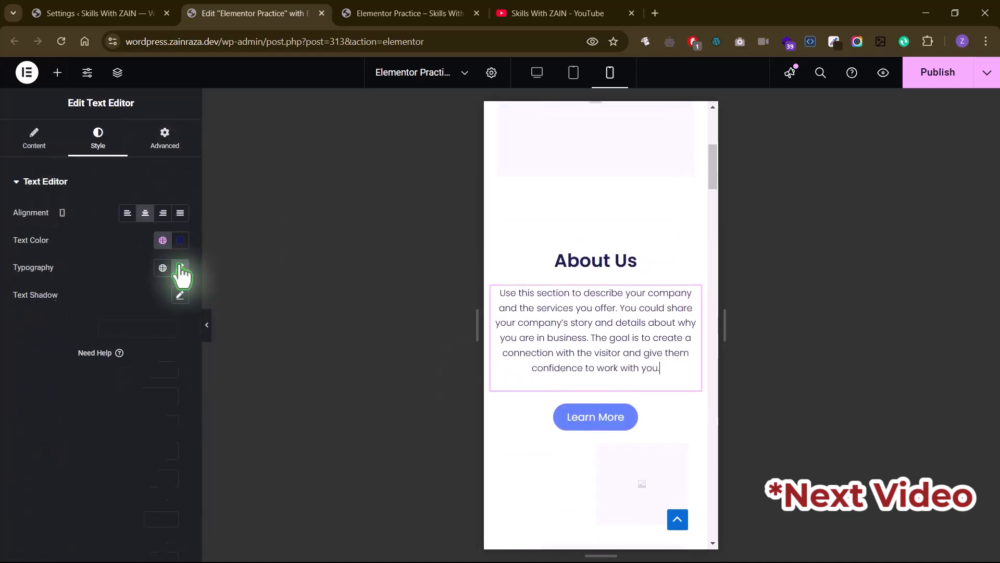
scroll(563, 379, down, 5)
click(573, 384)
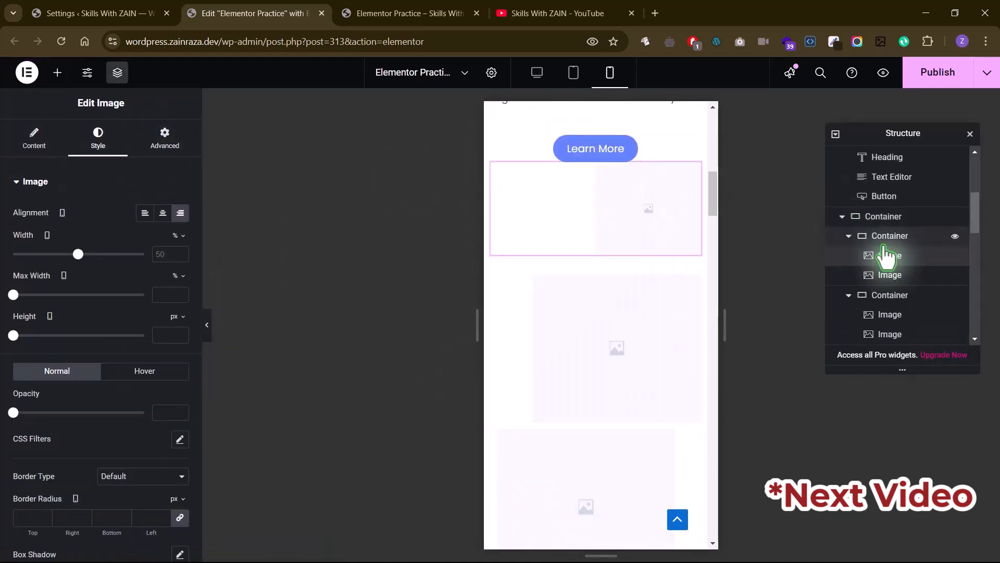
click(883, 218)
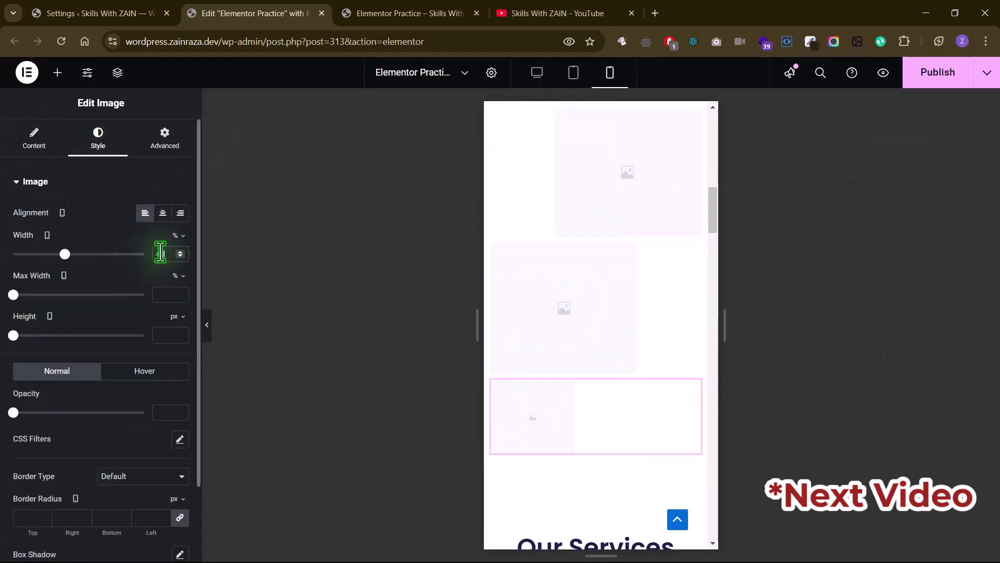
scroll(558, 245, up, 5)
click(497, 249)
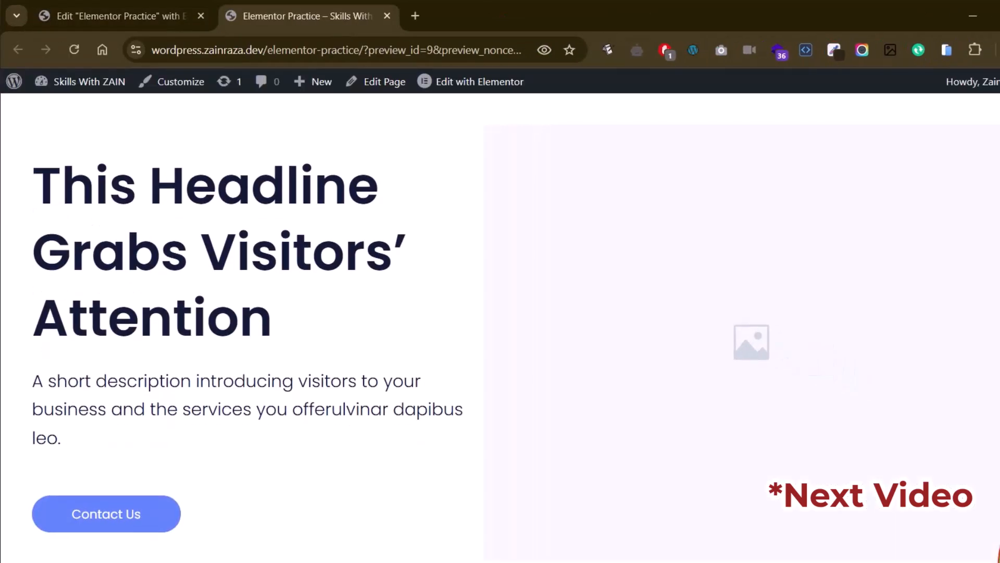
- Narrow the browser window of the page preview to examine how the layout adapts to smaller widths
drag(998, 344, 799, 369)
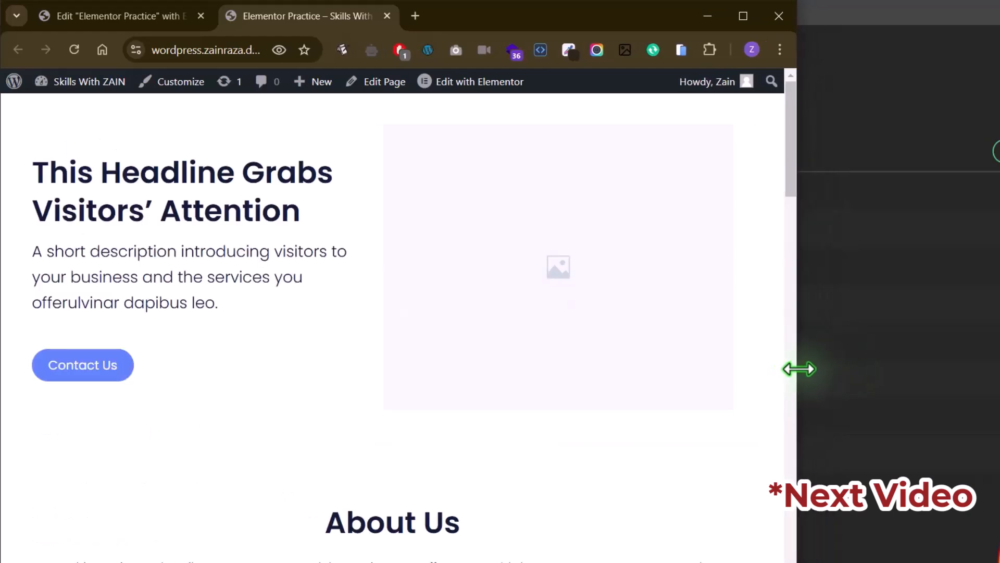
drag(798, 314, 590, 324)
scroll(205, 447, down, 5)
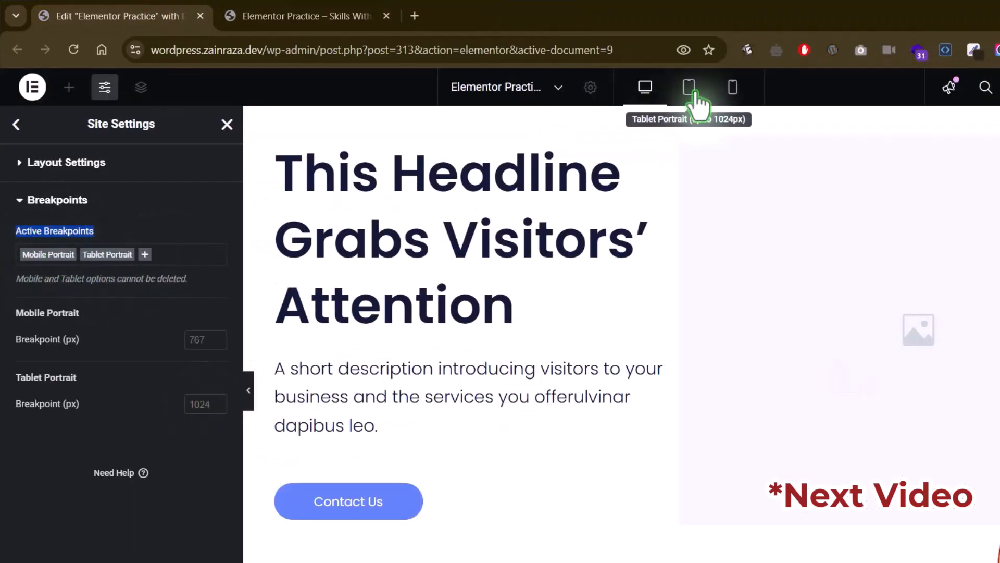
- Add Mobile Landscape and Laptop to the active breakpoints in the site settings and save the changes
click(182, 253)
click(52, 290)
click(49, 367)
key(ctrl+s)
click(699, 424)
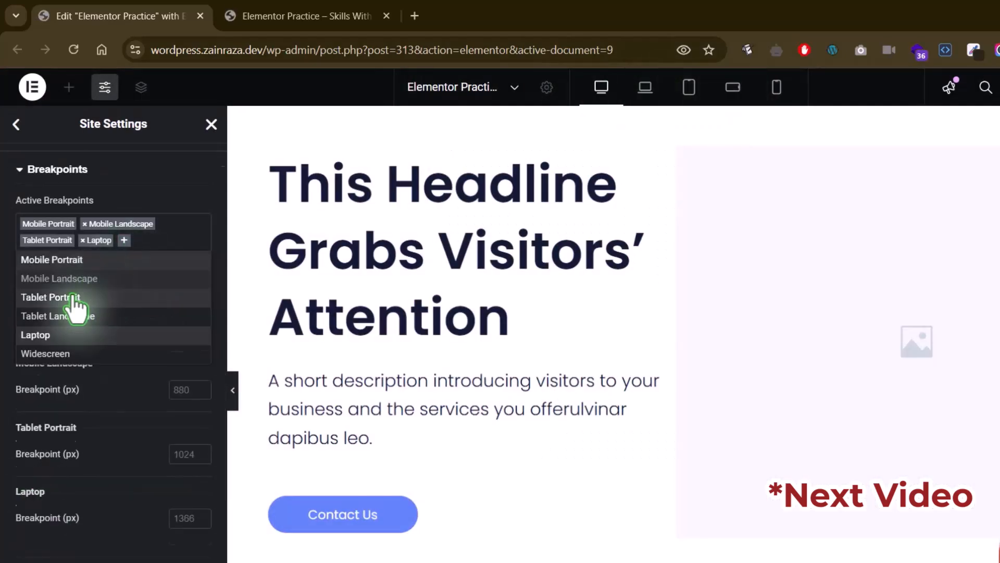